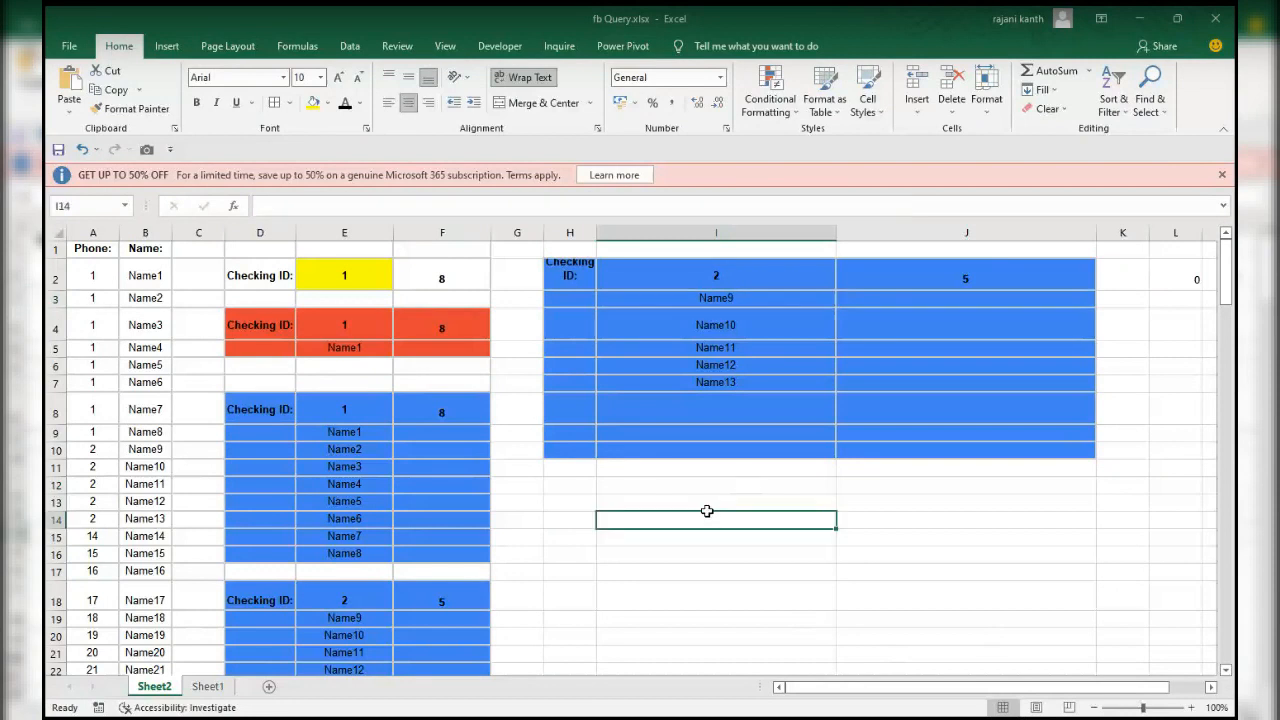
# - Clear the existing name results from cells I3:I14
pyautogui.press('Delete')
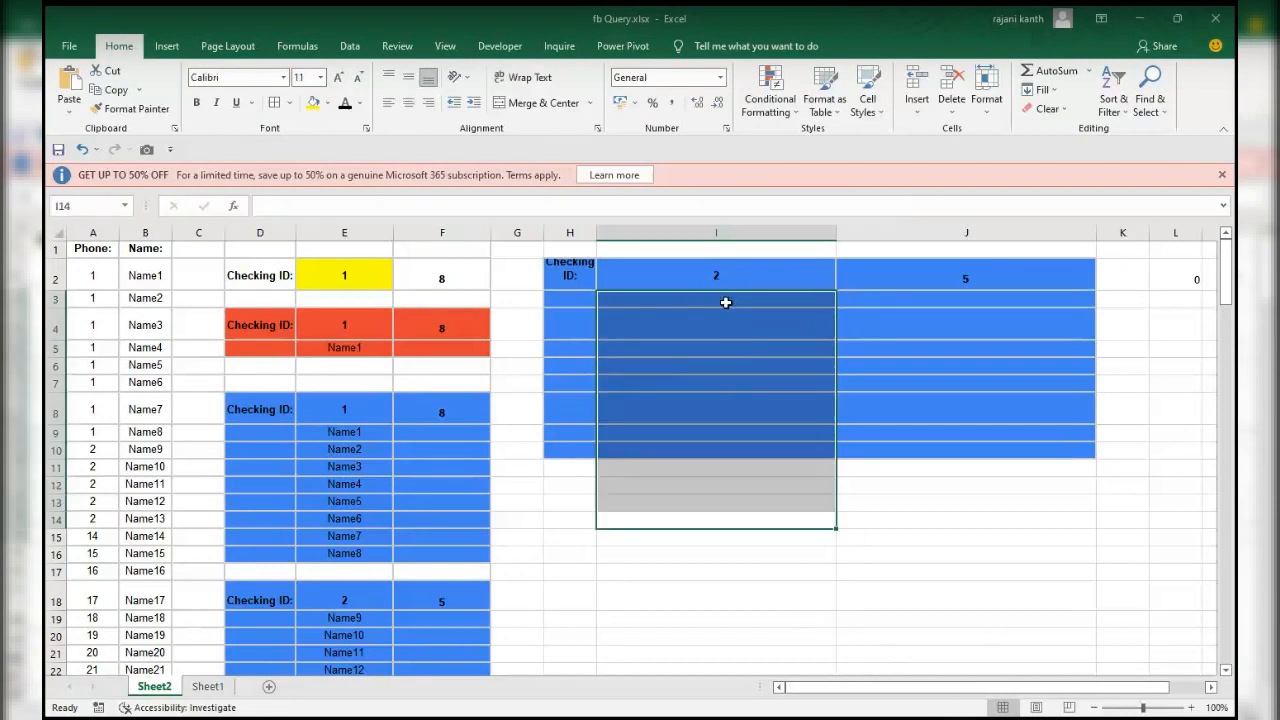
pyautogui.press('Up')
pyautogui.press('Up')
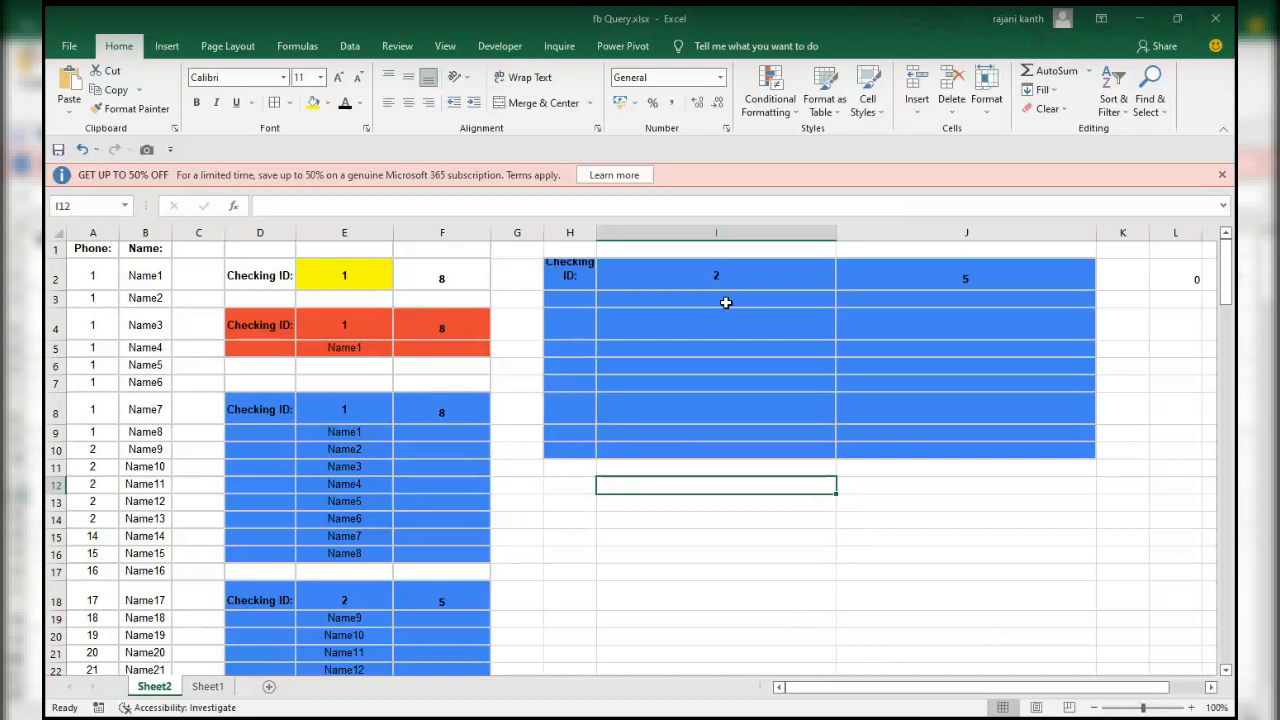
pyautogui.click(739, 270)
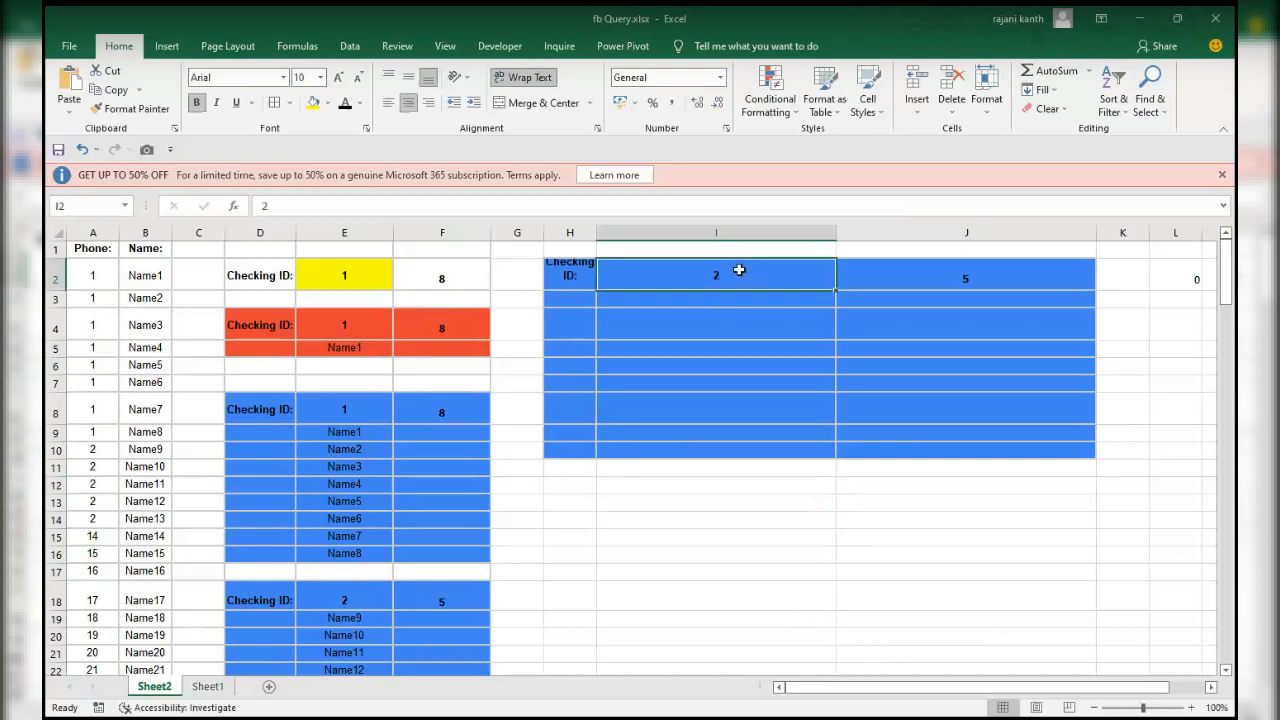
pyautogui.click(98, 274)
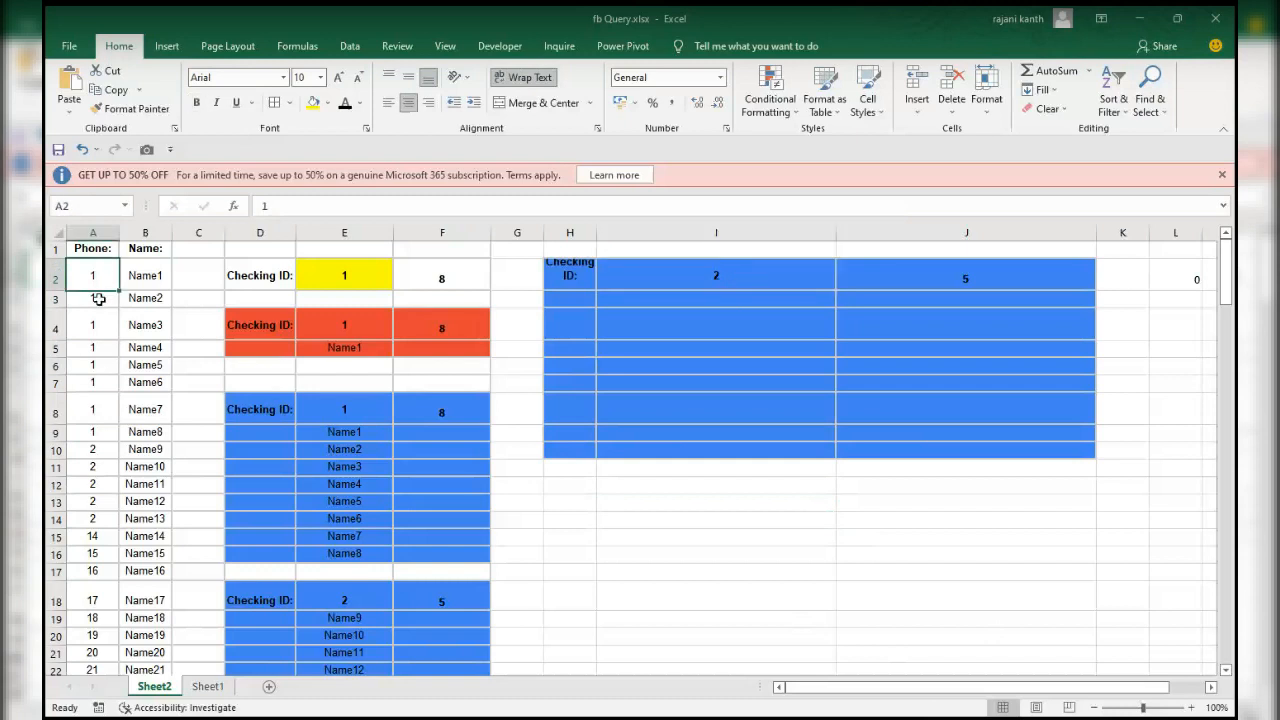
pyautogui.click(98, 299)
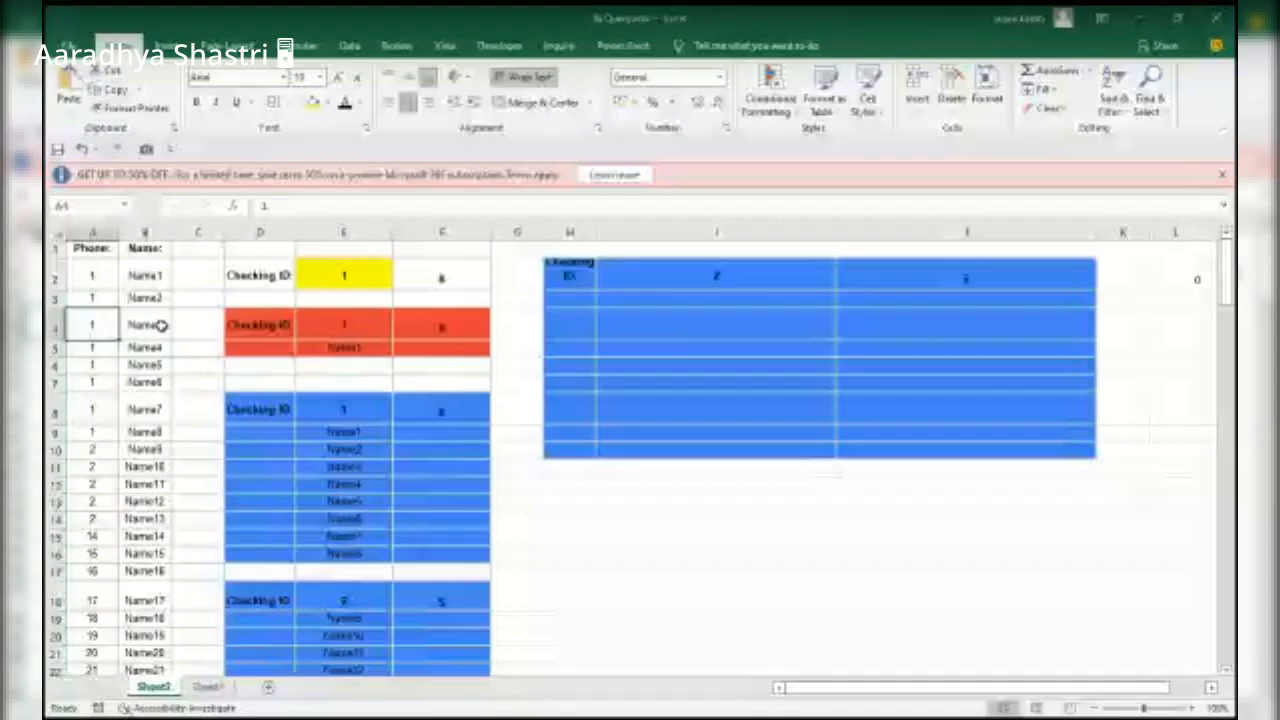
pyautogui.click(162, 326)
pyautogui.click(104, 348)
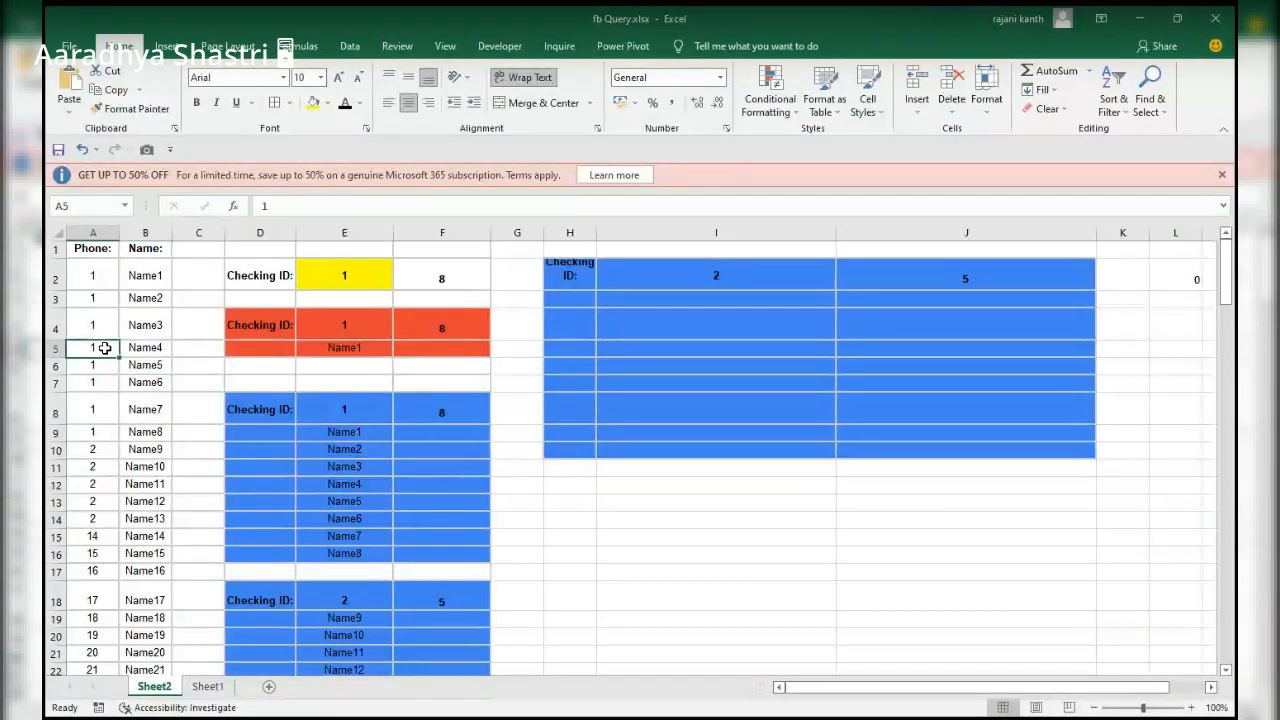
# - Clear the count beside checking ID 1 in cell F8
pyautogui.moveTo(1143, 707); pyautogui.dragTo(1156, 711)
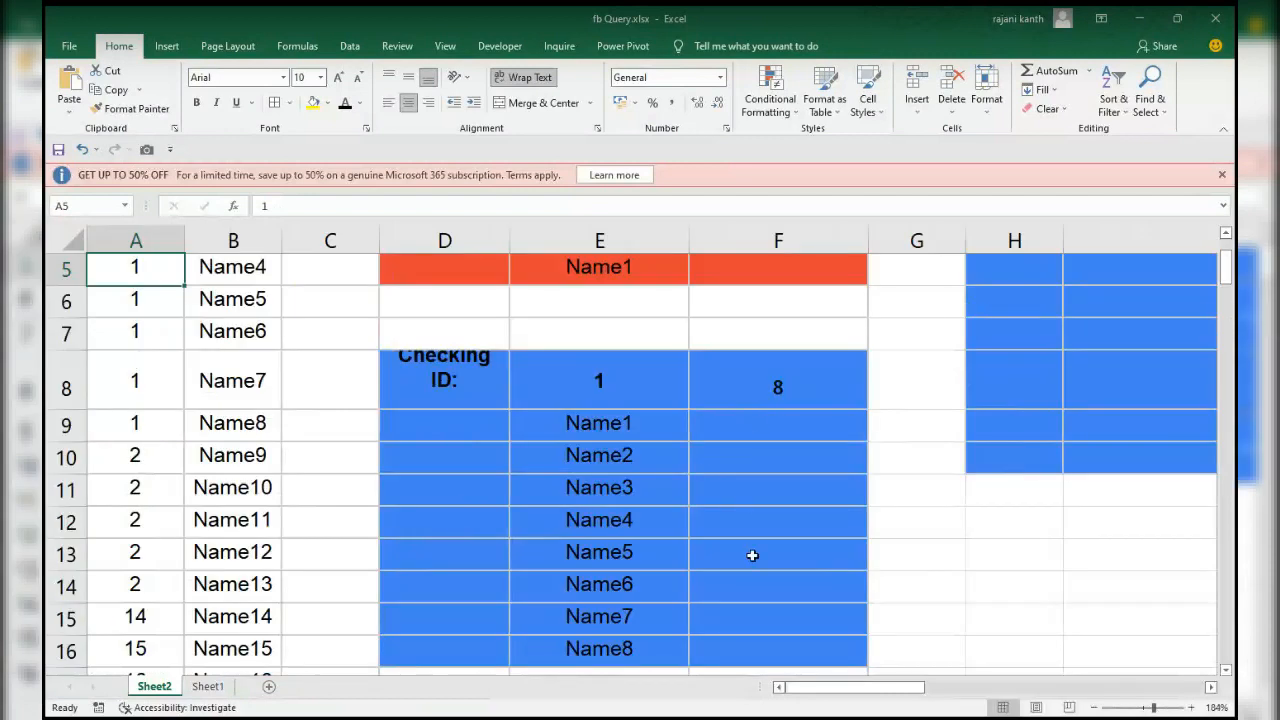
pyautogui.moveTo(926, 394); pyautogui.dragTo(780, 389)
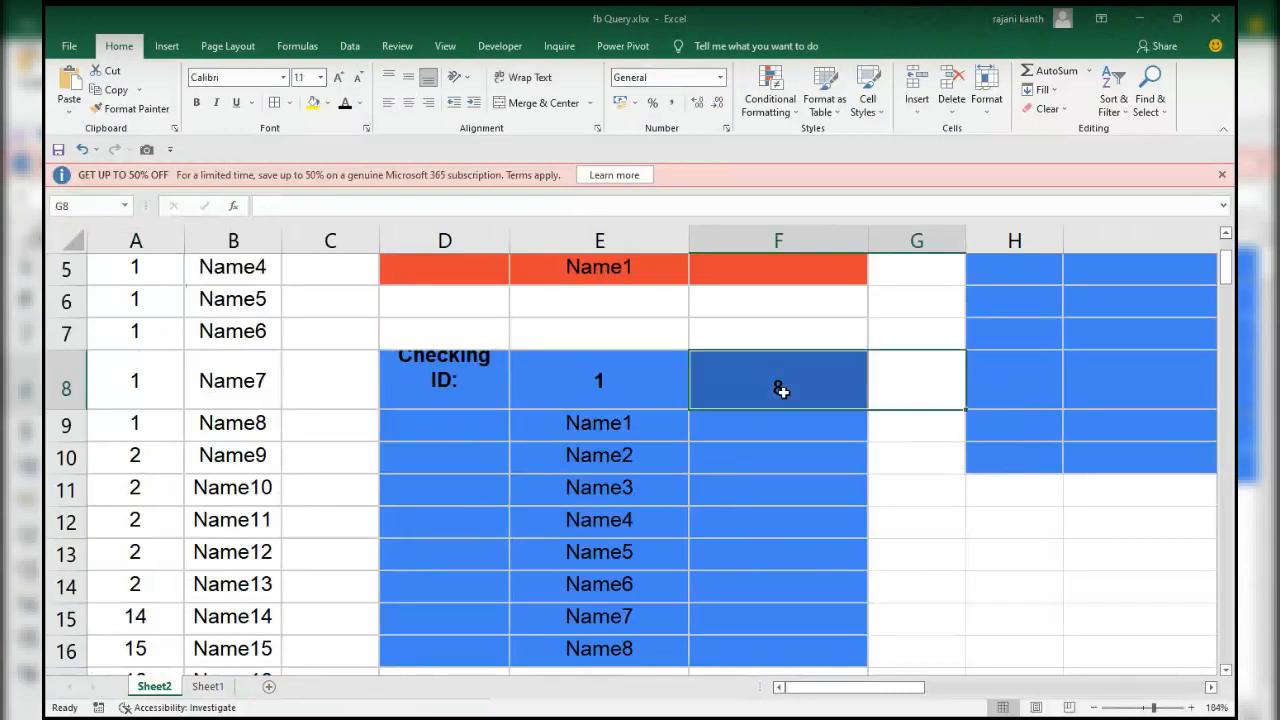
pyautogui.click(783, 392)
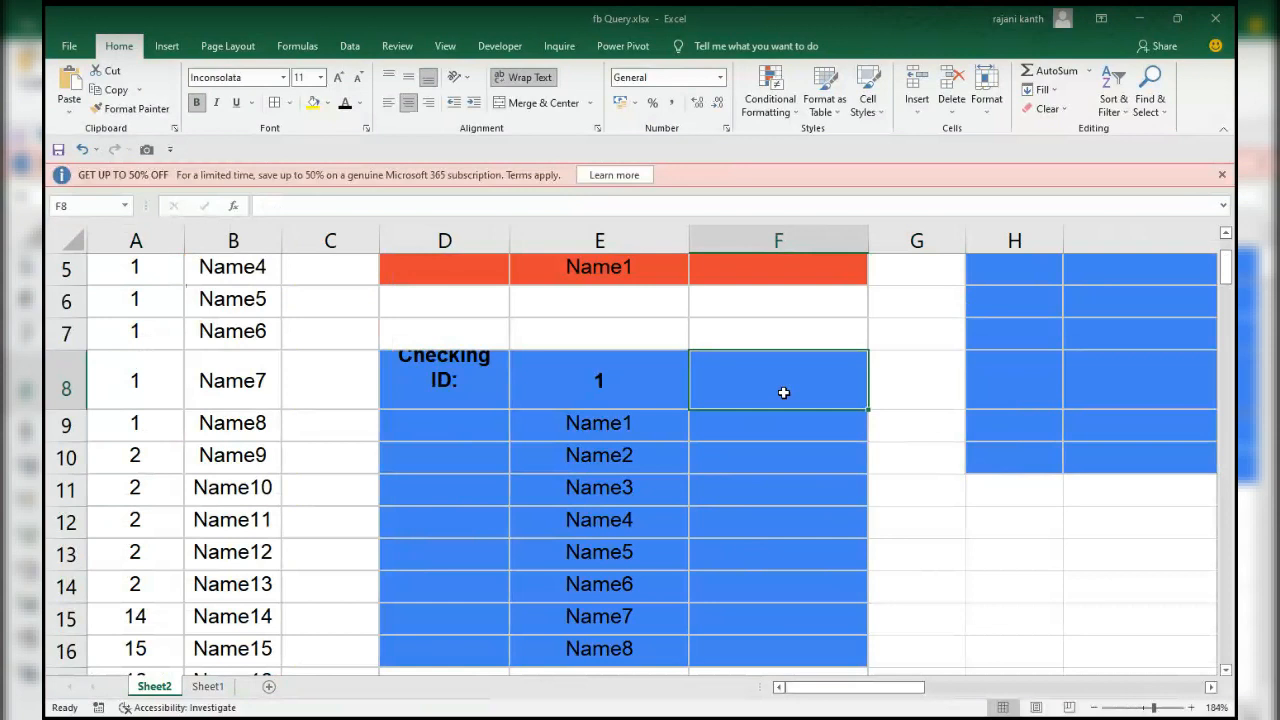
# - Clear the count beside the checking ID in cell J2
pyautogui.press('Up')
pyautogui.press('Up')
pyautogui.press('Up')
pyautogui.press('Up')
pyautogui.press('Up')
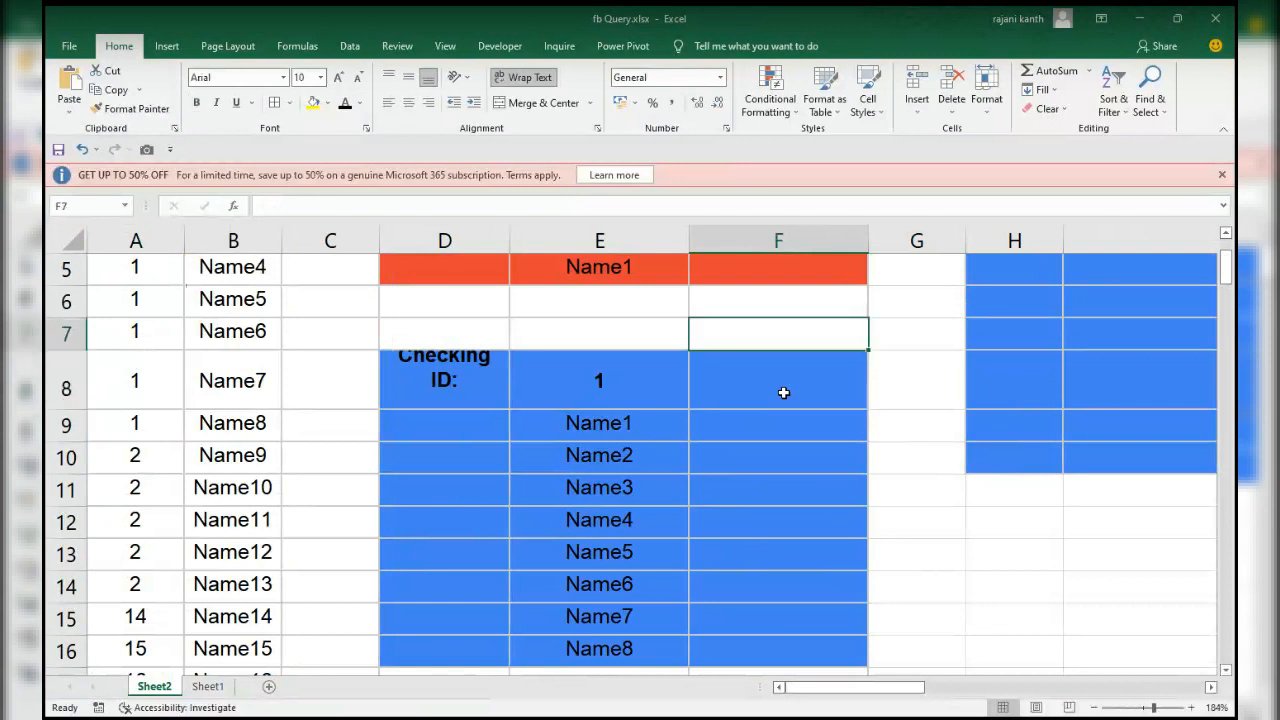
pyautogui.press('Right')
pyautogui.press('Right')
pyautogui.press('Right')
pyautogui.press('Up')
pyautogui.press('Up')
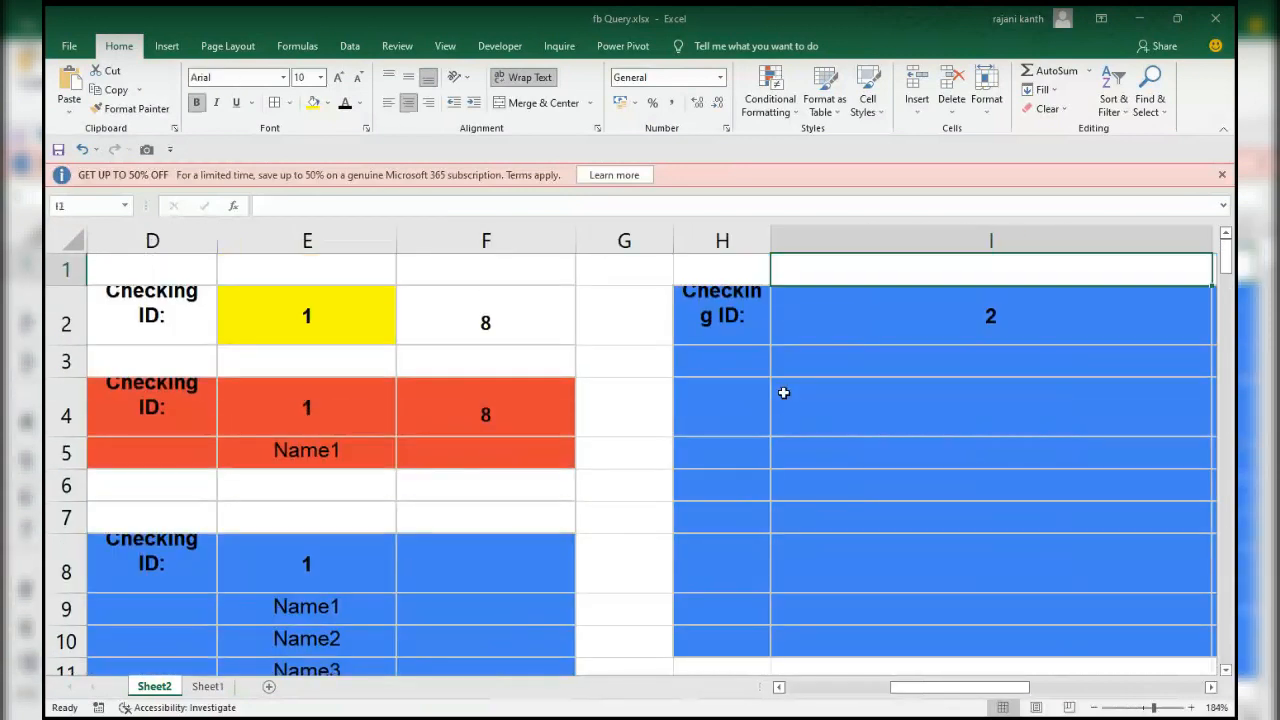
pyautogui.press('Down')
pyautogui.press('Down')
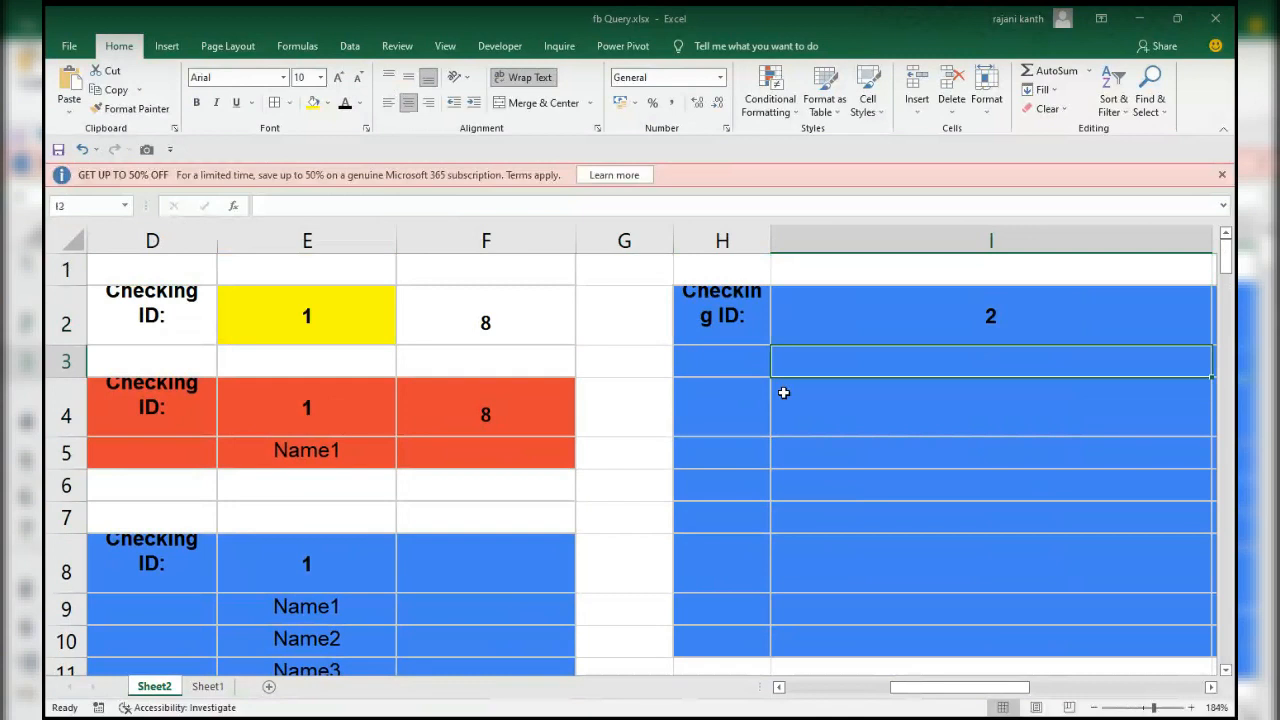
pyautogui.press('Up')
pyautogui.press('Right')
pyautogui.press('Delete')
# - Enter the test formula =TRUE*1 in cell J1
pyautogui.press('Up')
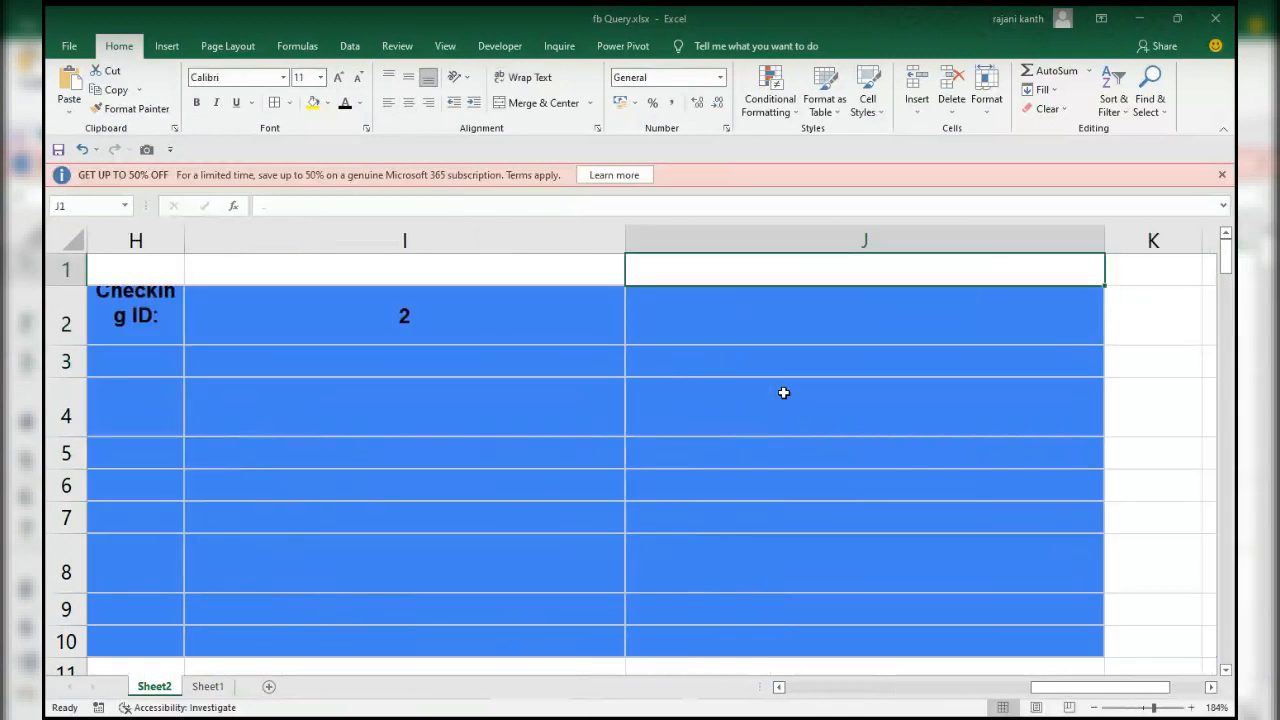
pyautogui.write('=true*1')
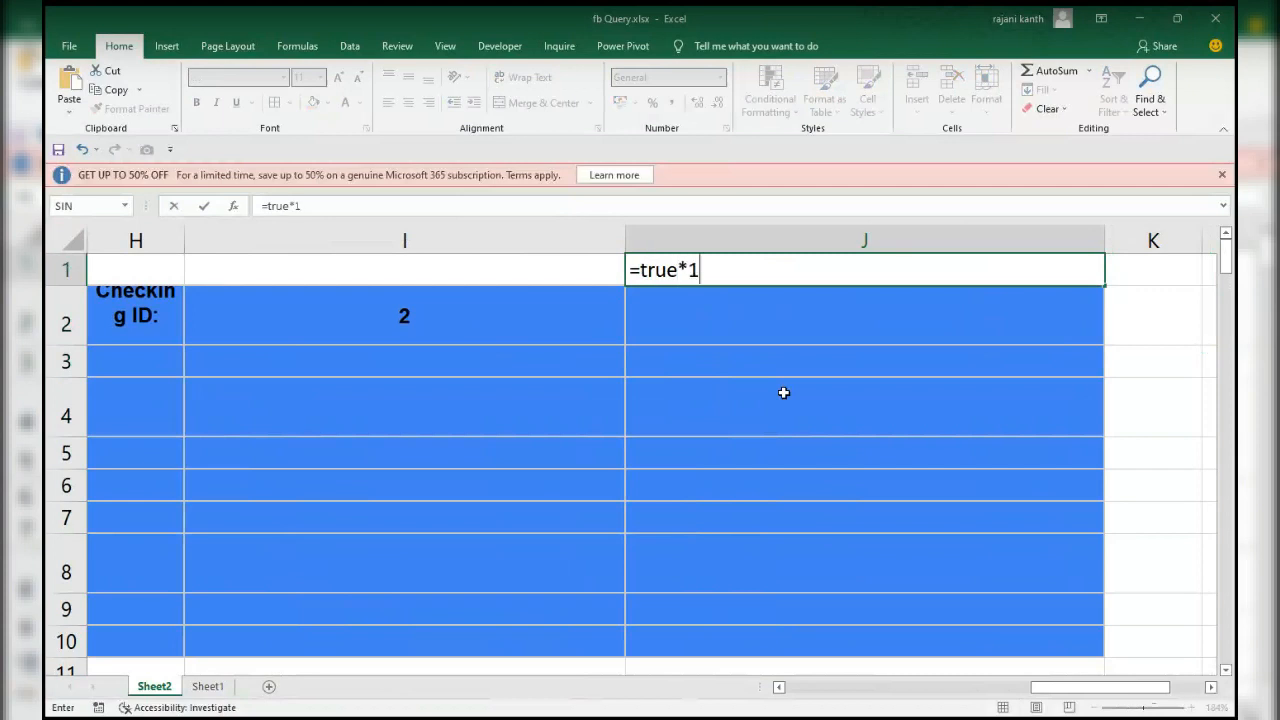
pyautogui.press('Return')
# - Replace the test formula in cell J1 with =TRUE*TRUE
pyautogui.press('Up')
pyautogui.hotkey('ctrl', '`')
pyautogui.write('true')
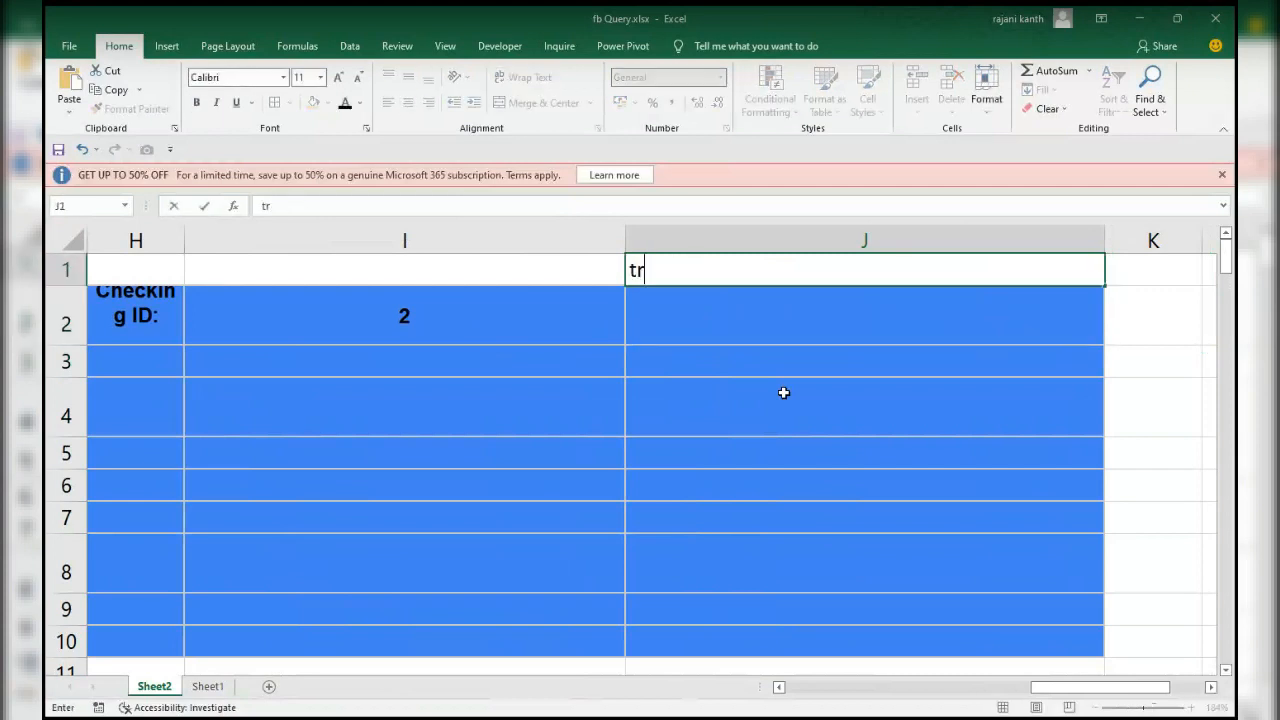
pyautogui.press('BackSpace')
pyautogui.press('BackSpace')
pyautogui.press('BackSpace')
pyautogui.press('BackSpace')
pyautogui.write('=tru')
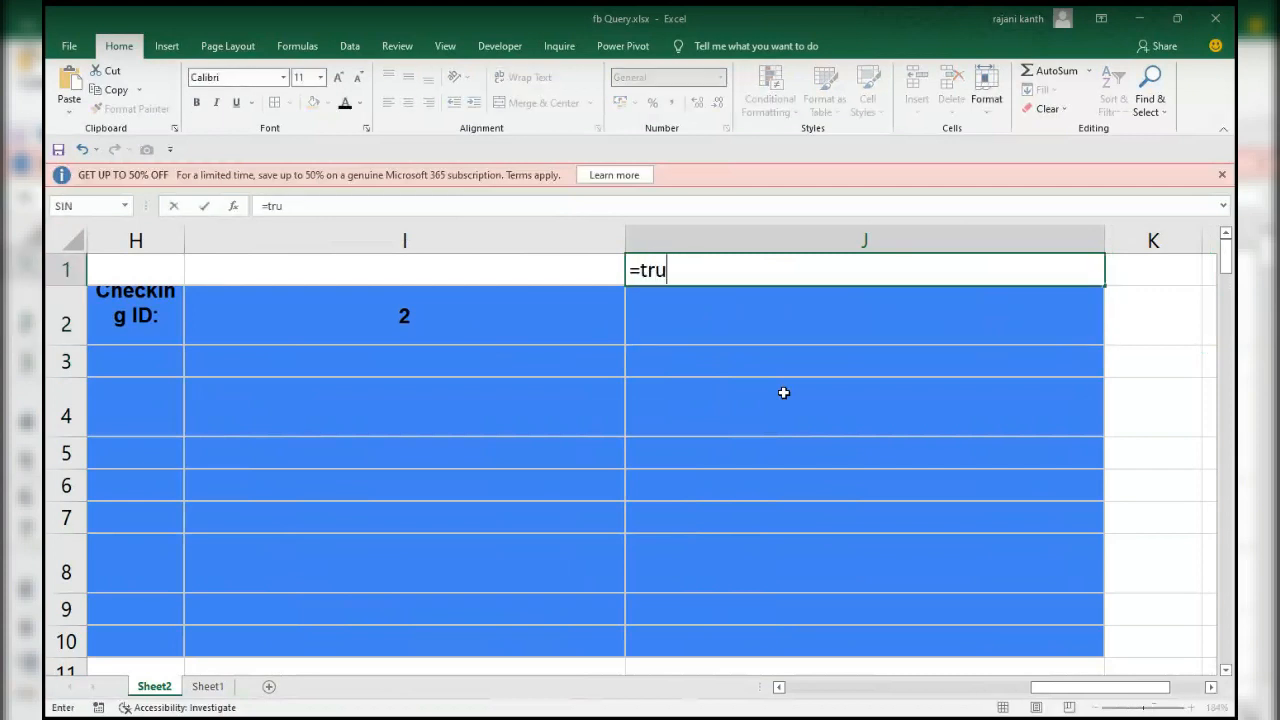
pyautogui.write('e9*')
pyautogui.press('BackSpace')
pyautogui.press('BackSpace')
pyautogui.write('*trie')
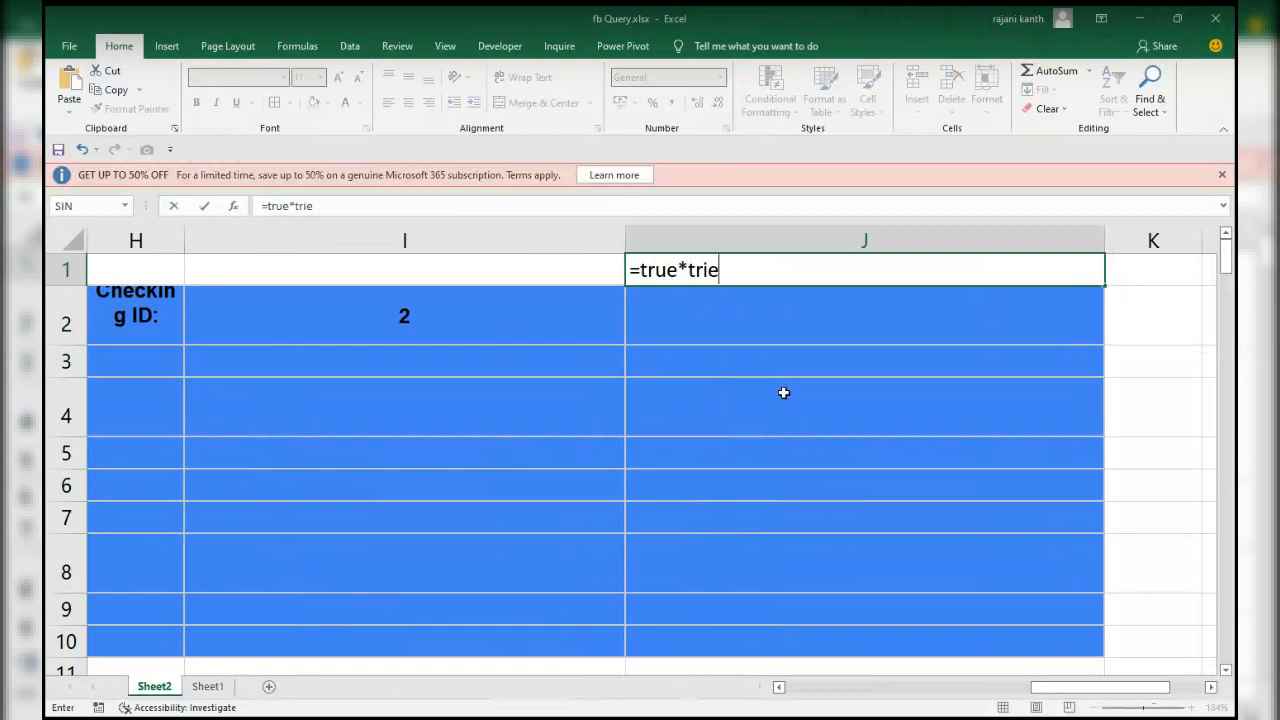
pyautogui.press('BackSpace')
pyautogui.press('BackSpace')
pyautogui.write('ue')
pyautogui.press('Return')
# - Replace the test formula in cell J1 with =TRUE*FALSE and keep the cell selected
pyautogui.press('Up')
pyautogui.write('true')
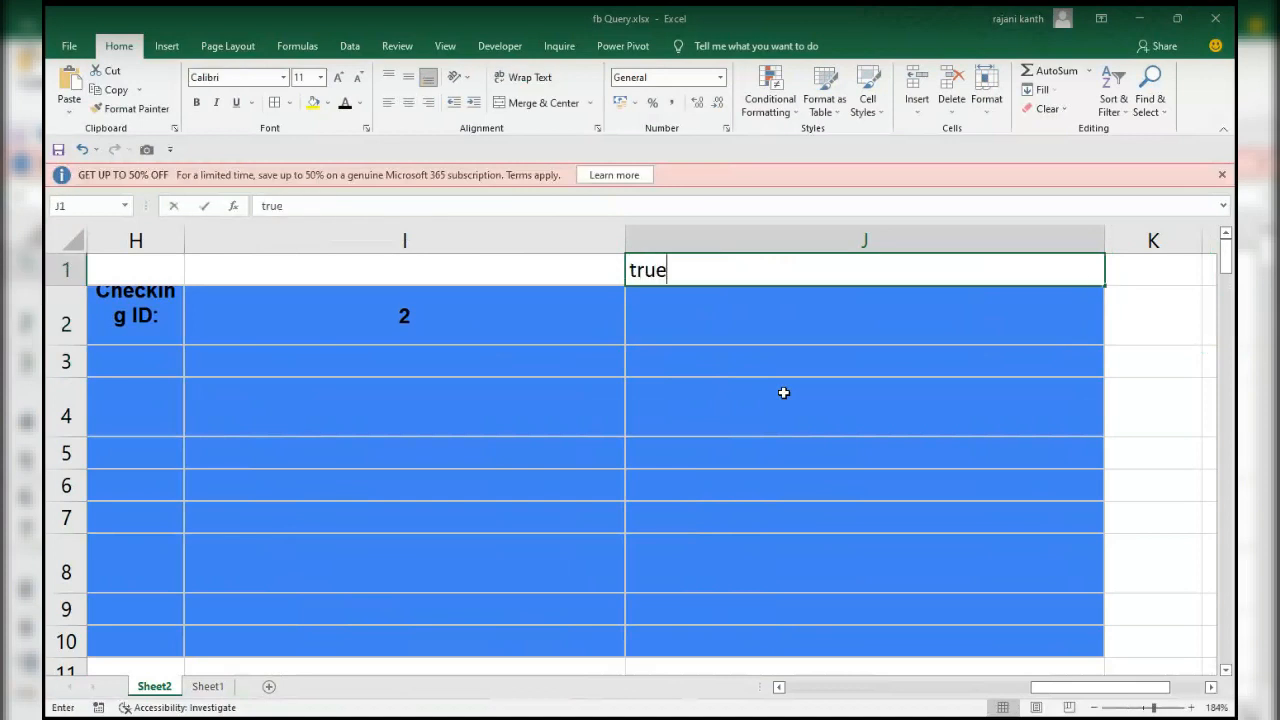
pyautogui.press('BackSpace')
pyautogui.press('BackSpace')
pyautogui.press('BackSpace')
pyautogui.press('BackSpace')
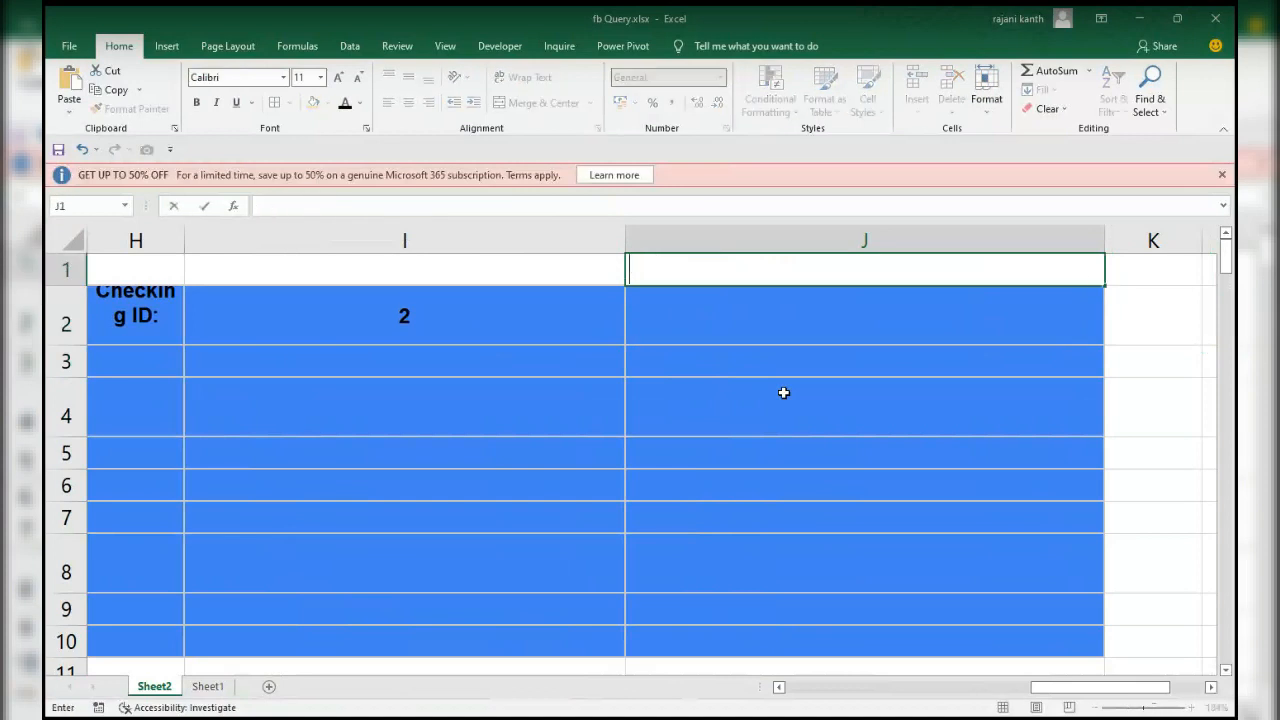
pyautogui.write('=true')
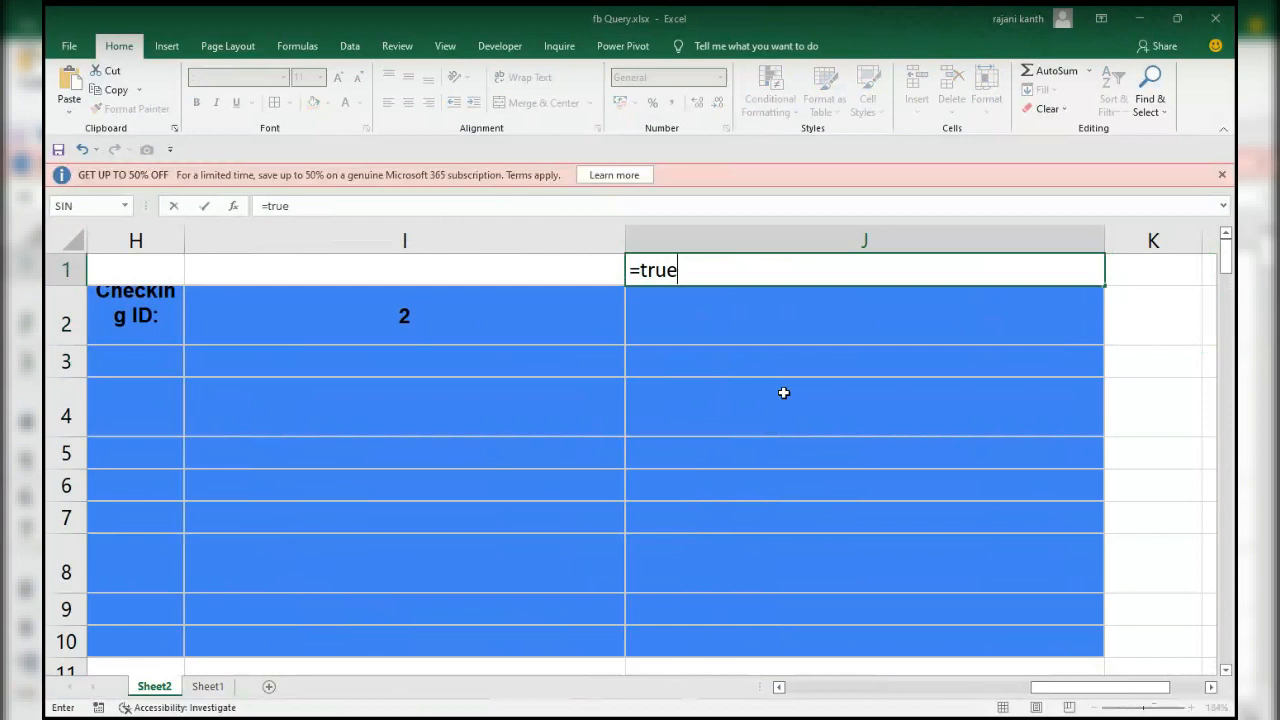
pyautogui.write('*false')
pyautogui.hotkey('ctrl', 'Return')
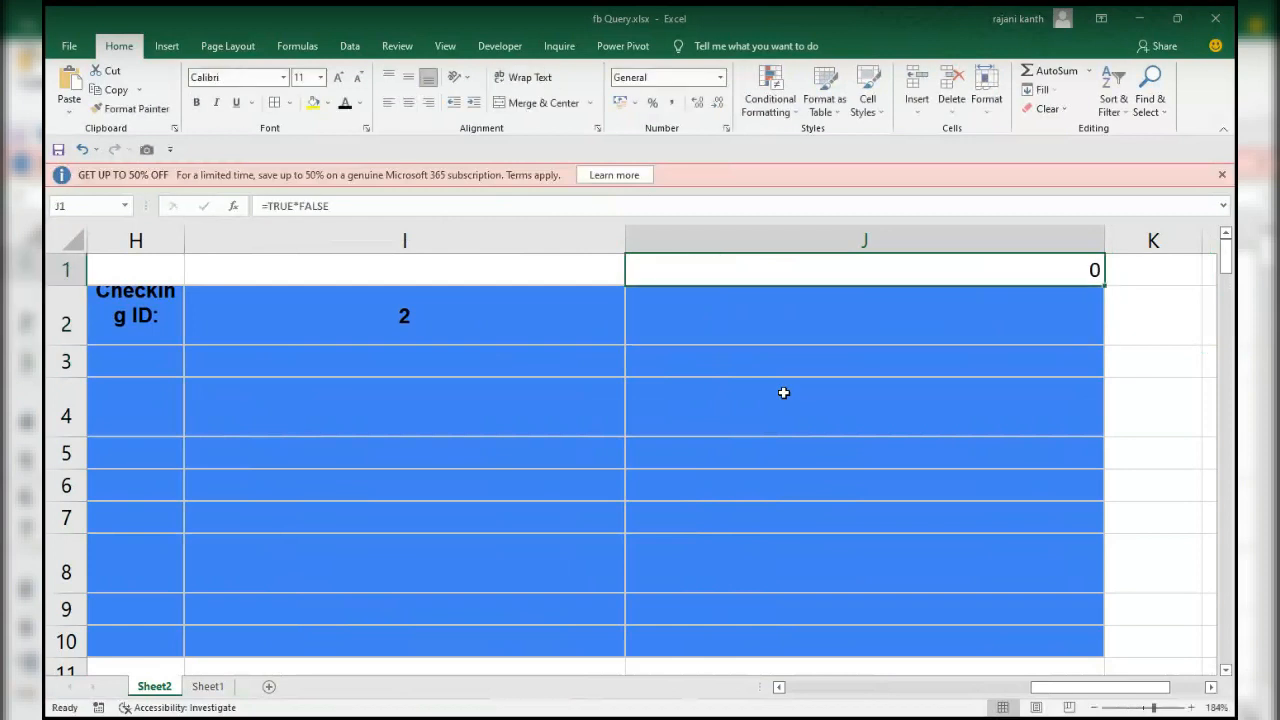
# - Start a comparison formula in cell J2 with the absolute reference $I$2 followed by an equals sign
pyautogui.click(834, 321)
pyautogui.write('=')
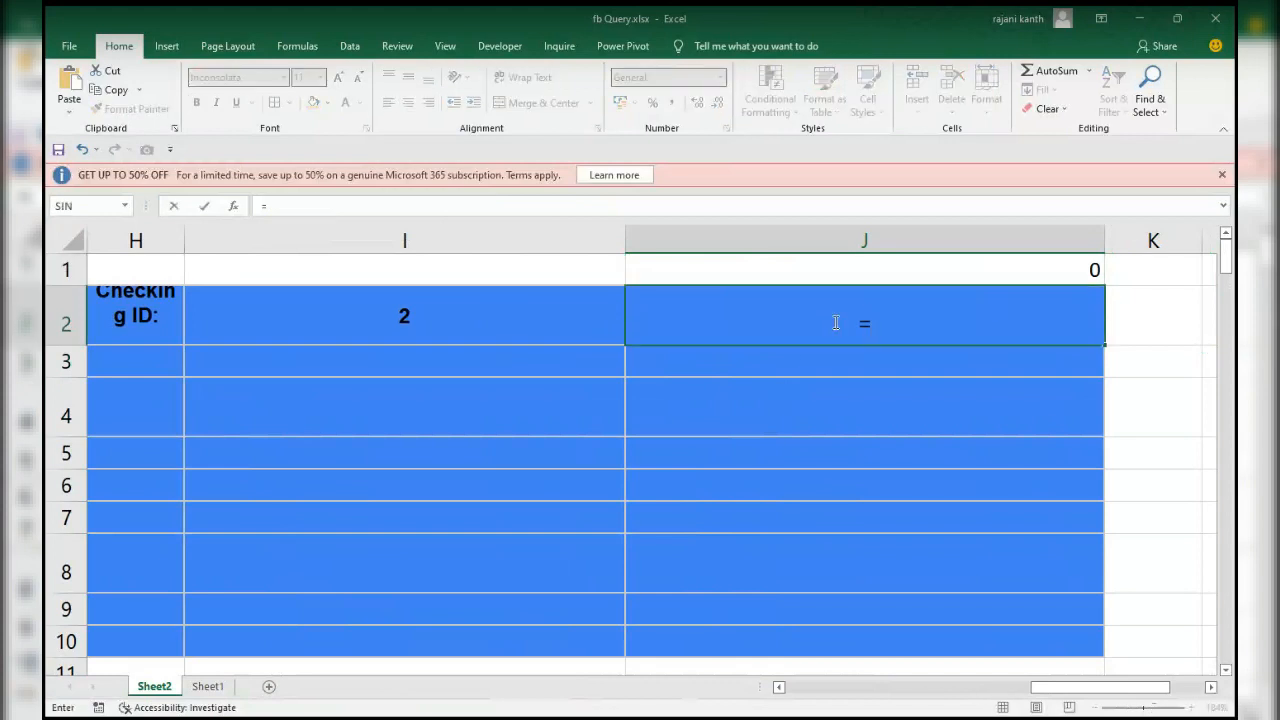
pyautogui.press('Left')
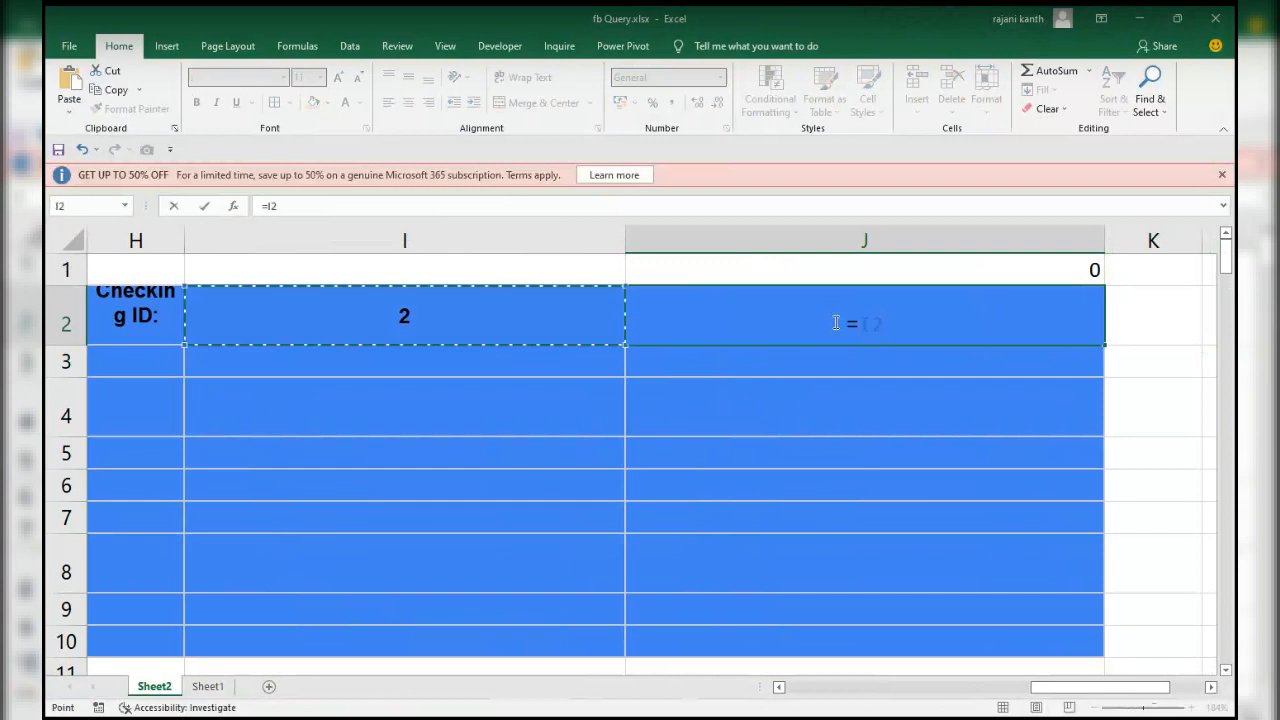
pyautogui.write('=')
pyautogui.press('BackSpace')
pyautogui.press('F4')
pyautogui.write('=')
# - Complete the J2 comparison with the absolute phone range $A$2:$A$159
pyautogui.press('Left')
pyautogui.press('Left')
pyautogui.press('Left')
pyautogui.press('Left')
pyautogui.press('Left')
pyautogui.press('Left')
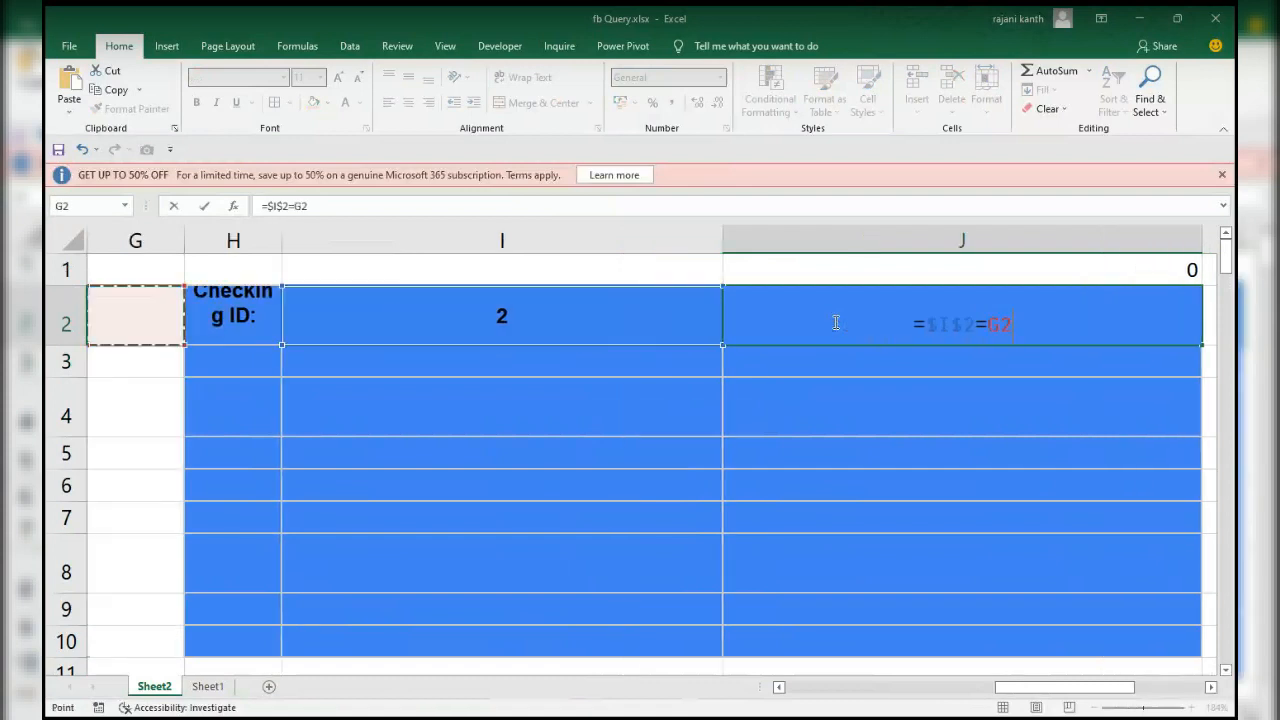
pyautogui.press('Left')
pyautogui.press('Left')
pyautogui.press('Left')
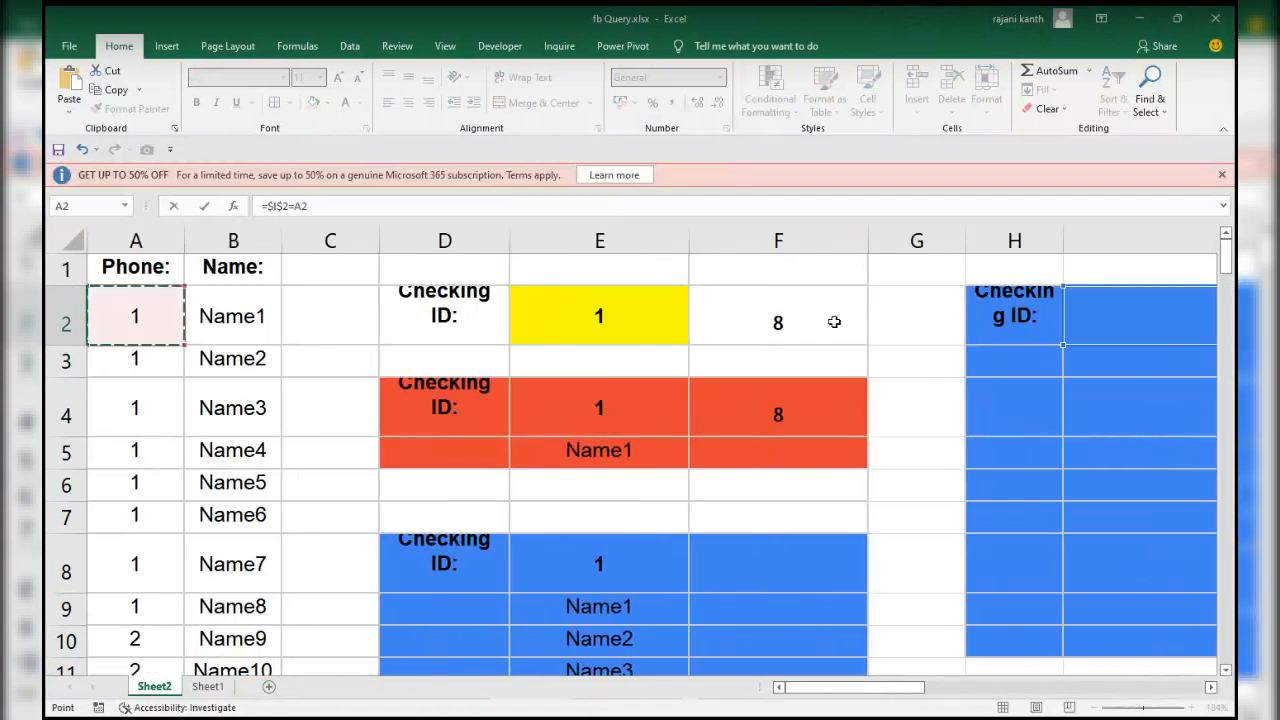
pyautogui.hotkey('ctrl', 'shift', 'Down')
pyautogui.press('F4')
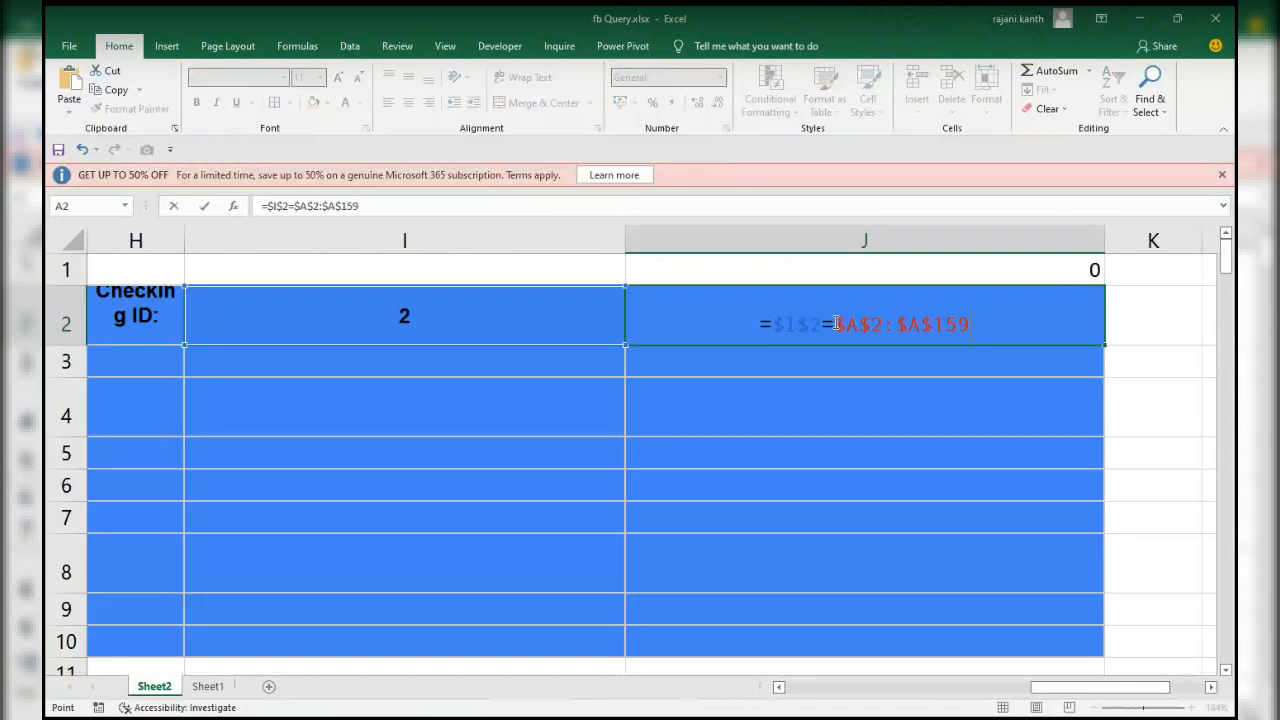
# - Evaluate the comparison $I$2=$A$2:$A$159 inside the J2 formula to inspect its array, then restore the references
pyautogui.moveTo(773, 323); pyautogui.dragTo(1008, 320)
pyautogui.press('F9')
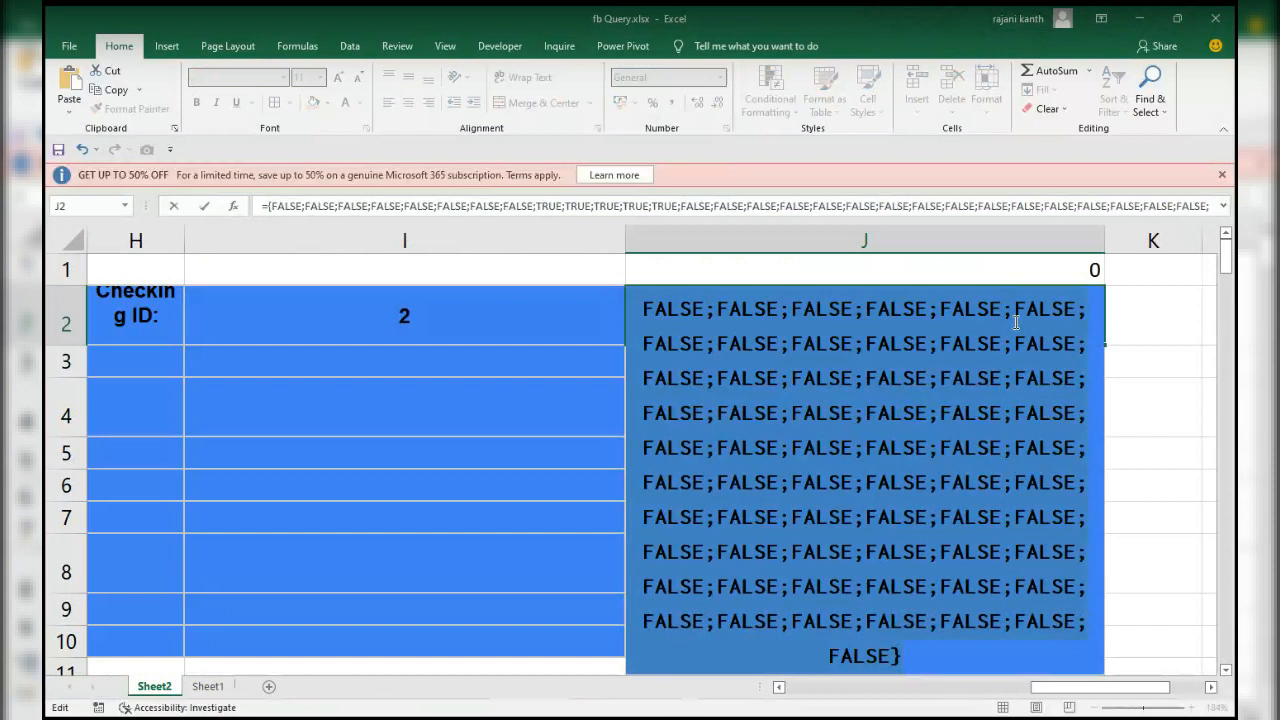
pyautogui.hotkey('ctrl', 'z')
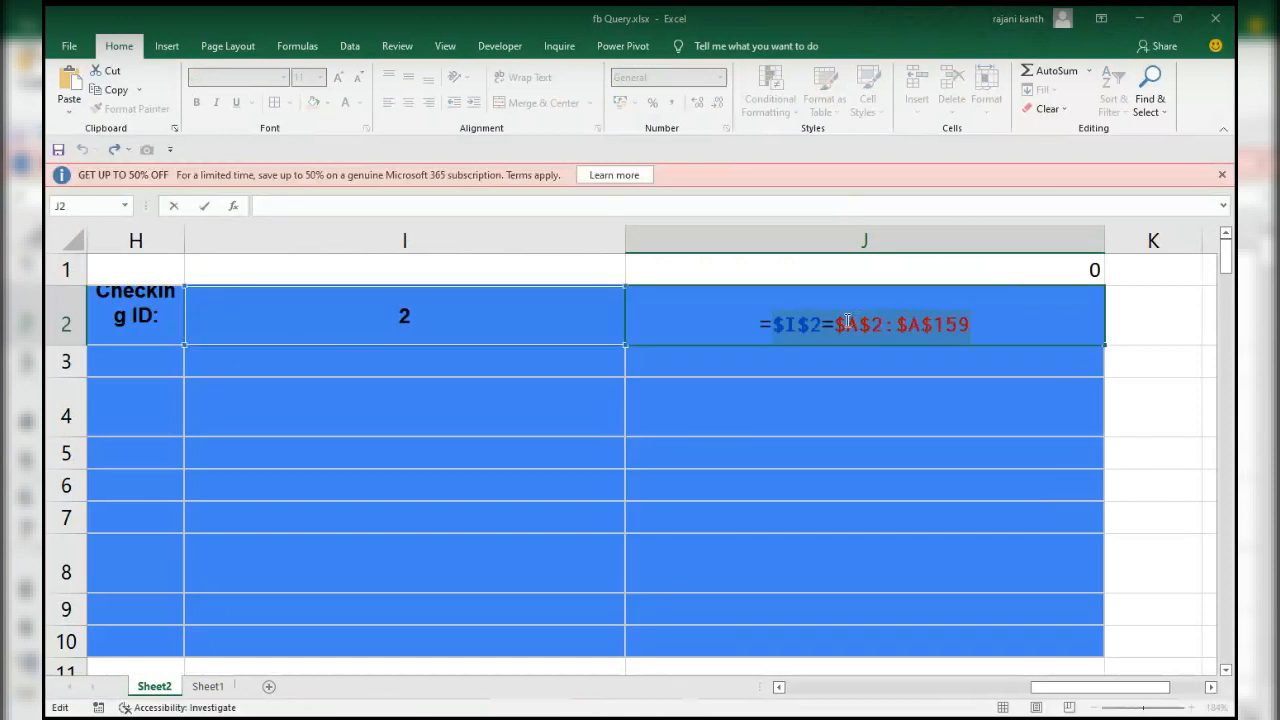
# - Convert the J2 comparison to numbers with a double negative, making the formula =--($I$2=$A$2:$A$159)
pyautogui.click(779, 317)
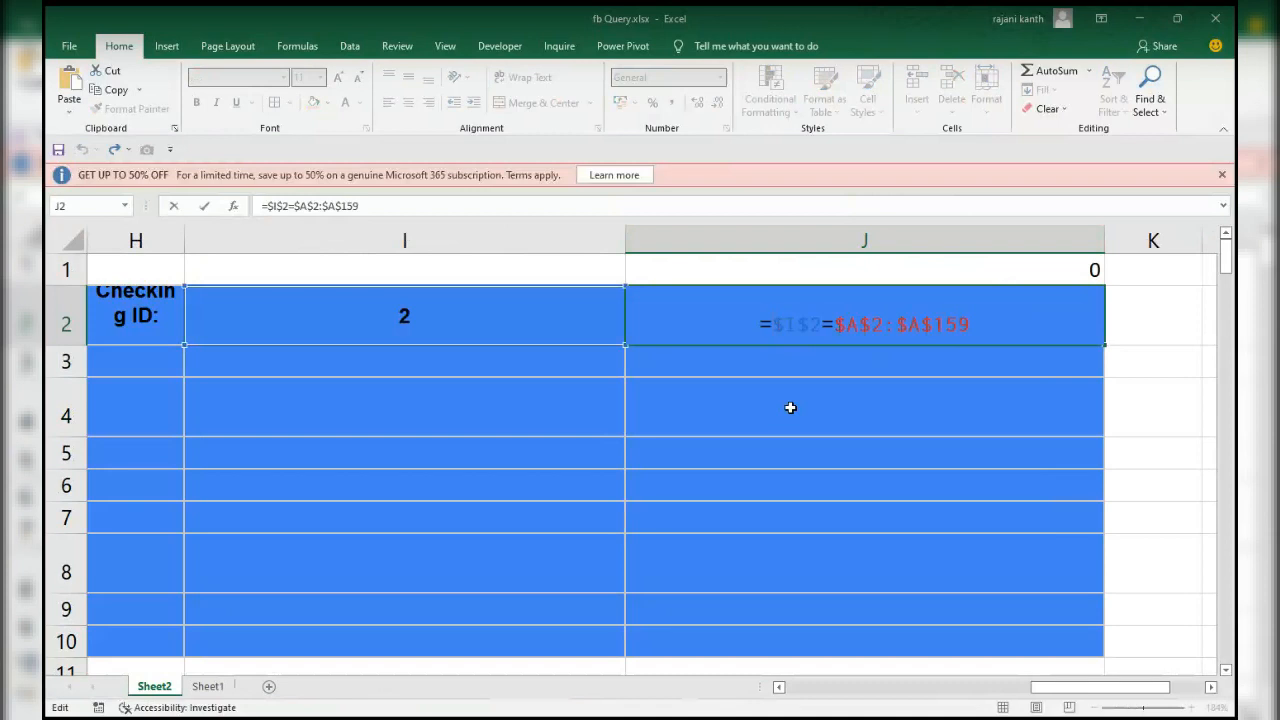
pyautogui.write('--(')
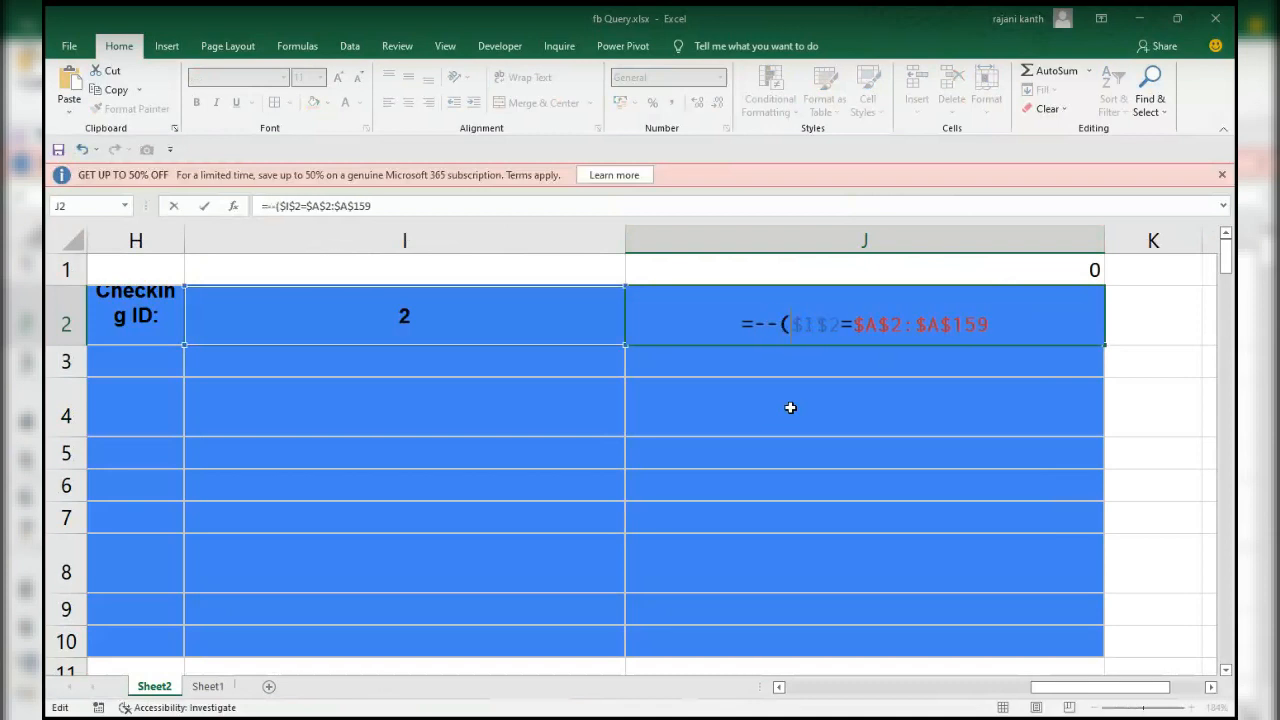
pyautogui.write(')')
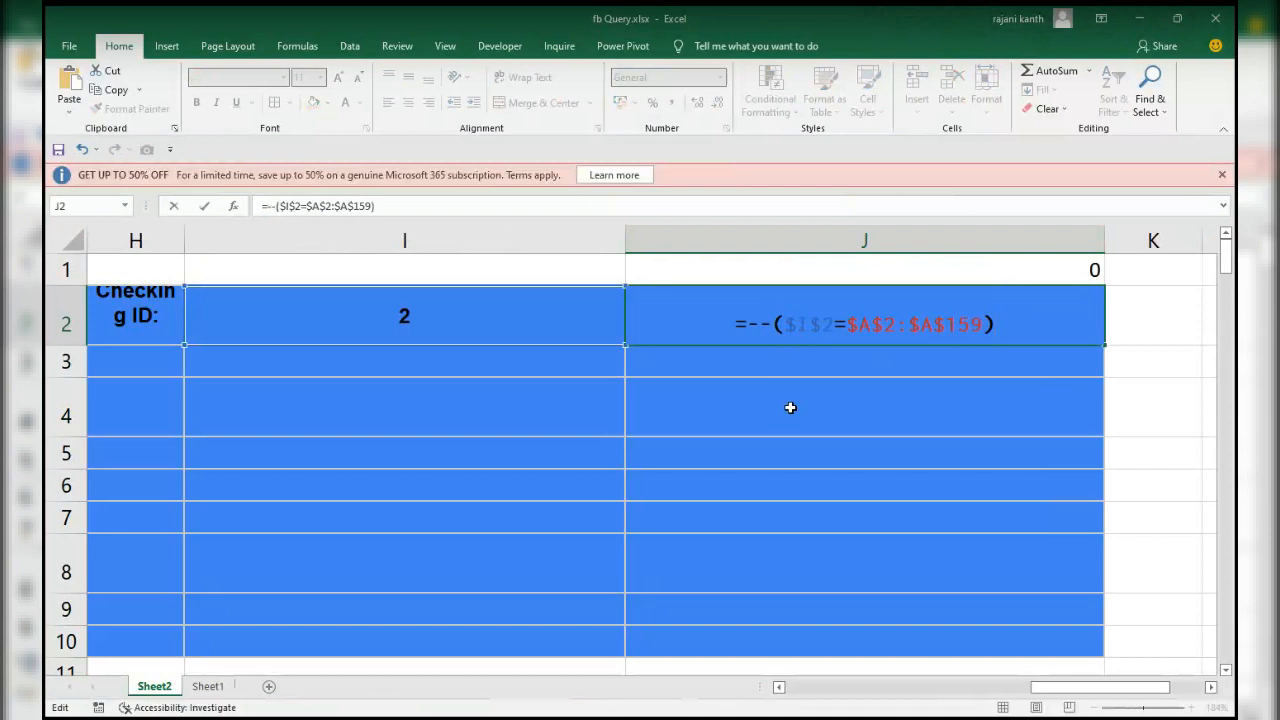
pyautogui.moveTo(786, 322); pyautogui.dragTo(985, 324)
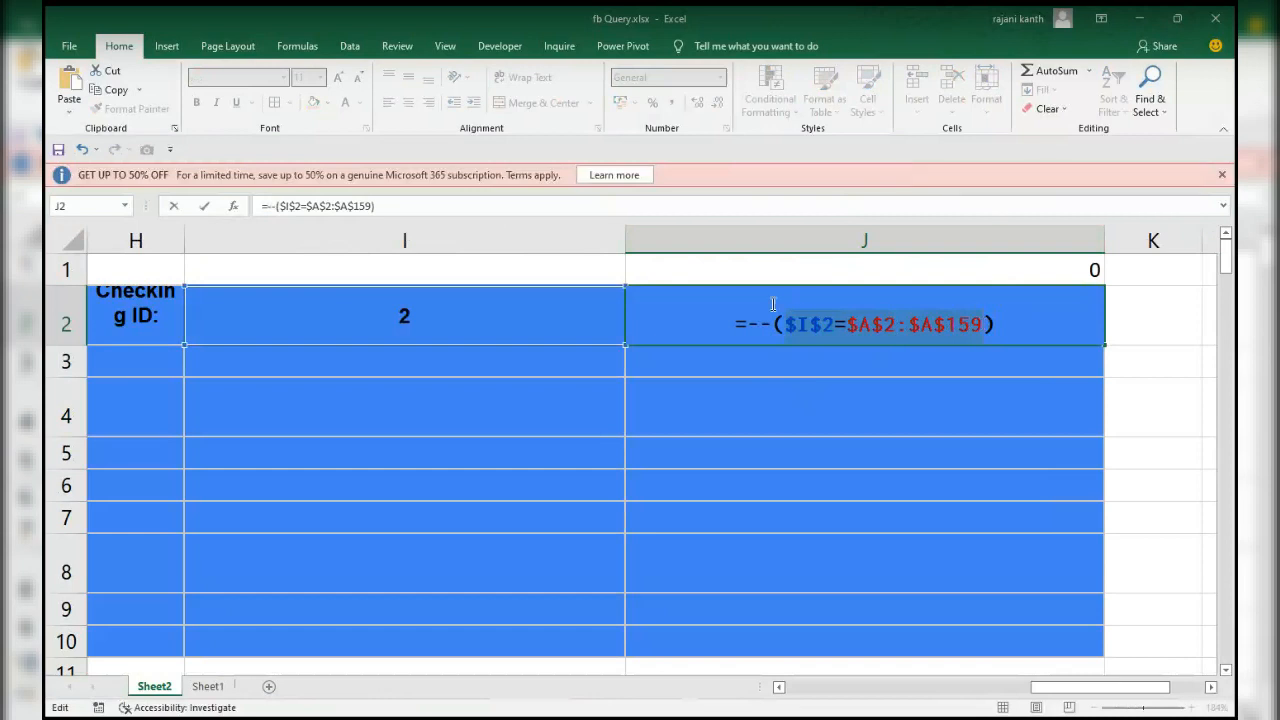
# - Wrap the J2 expression in SUMPRODUCT, making it =SUMPRODUCT(--($I$2=$A$2:$A$159))
pyautogui.click(748, 321)
pyautogui.write('sum')
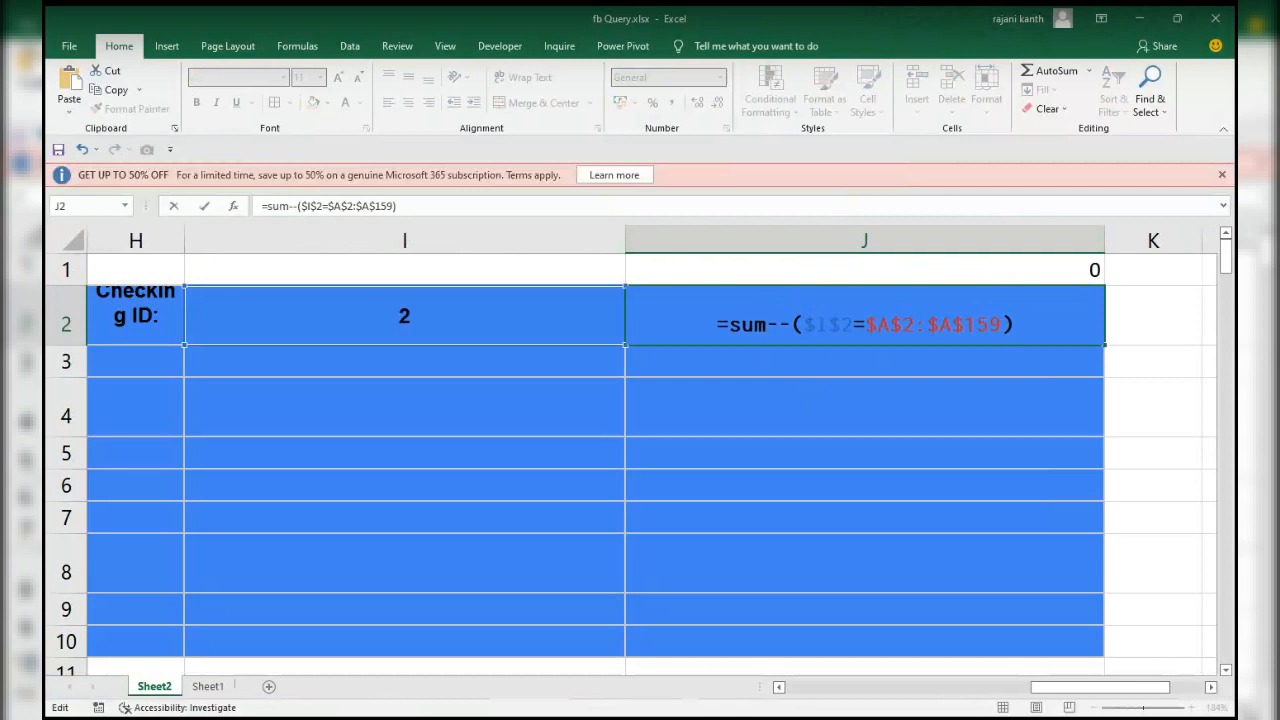
pyautogui.write('pro')
pyautogui.press('Tab')
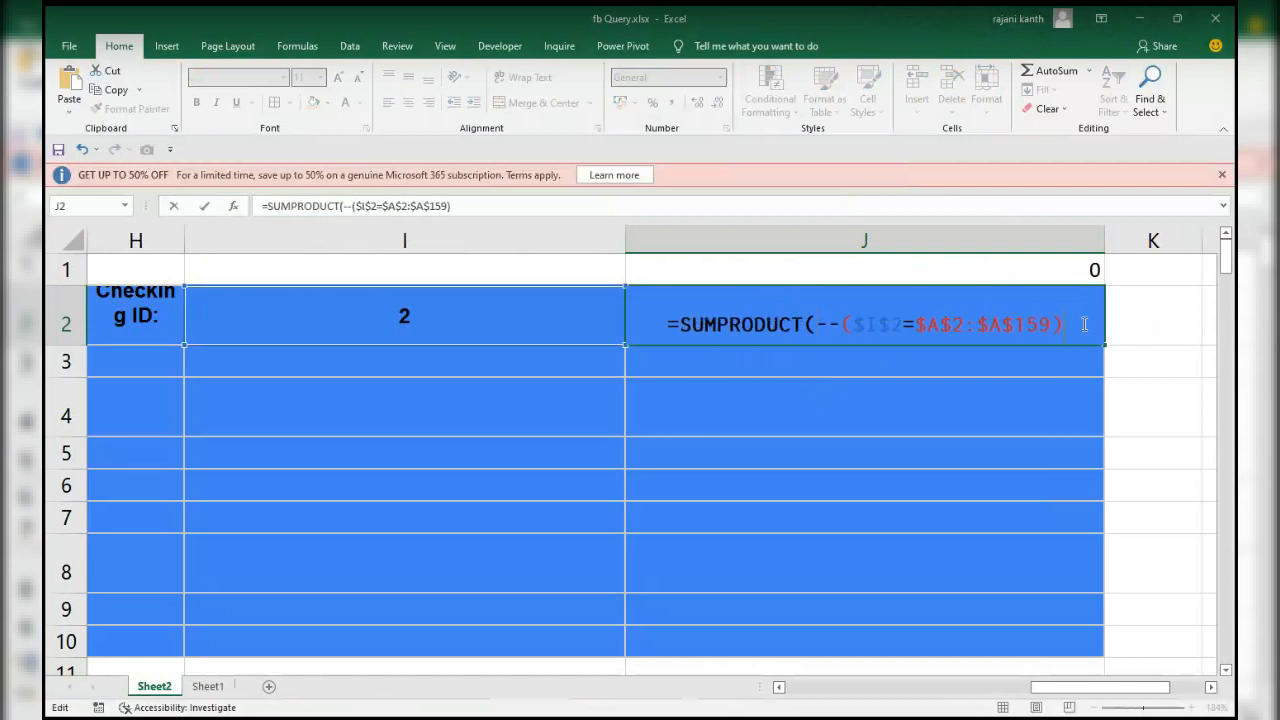
pyautogui.write(')')
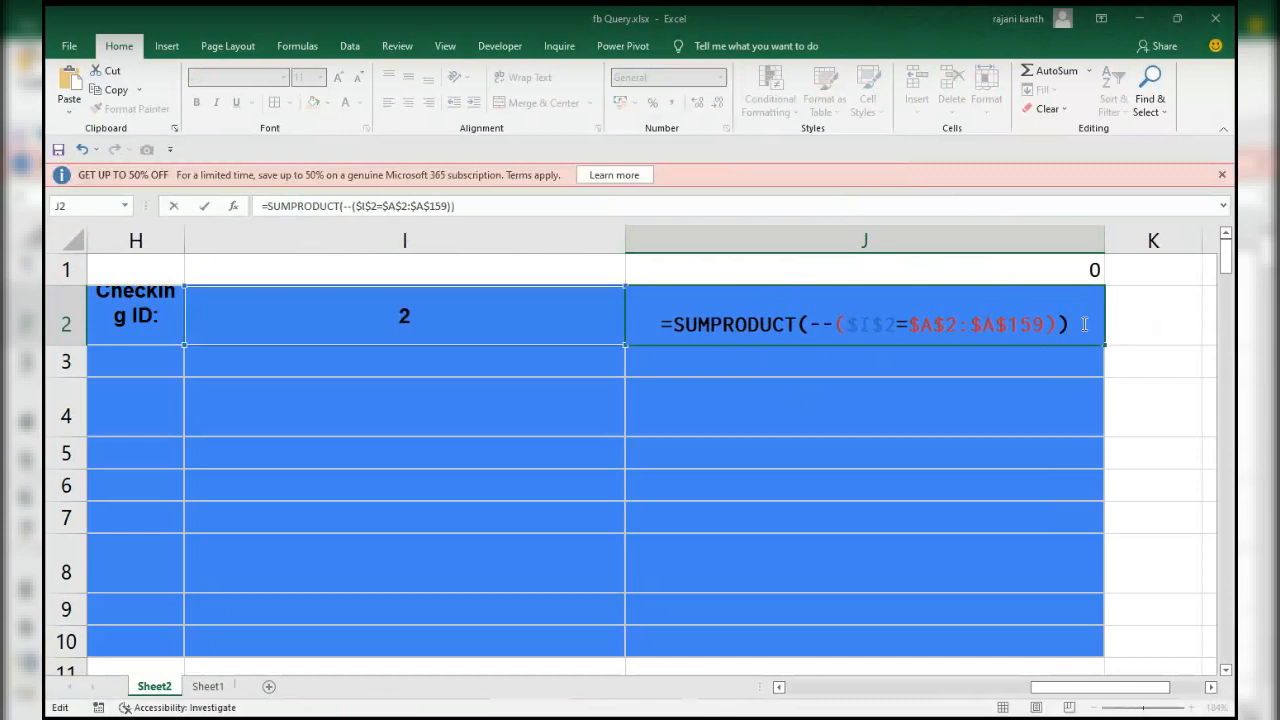
# - Commit the SUMPRODUCT formula in J2, then evaluate its --($I$2=$A$2:$A$159) argument to inspect the array and discard that edit
pyautogui.hotkey('ctrl', 'Return')
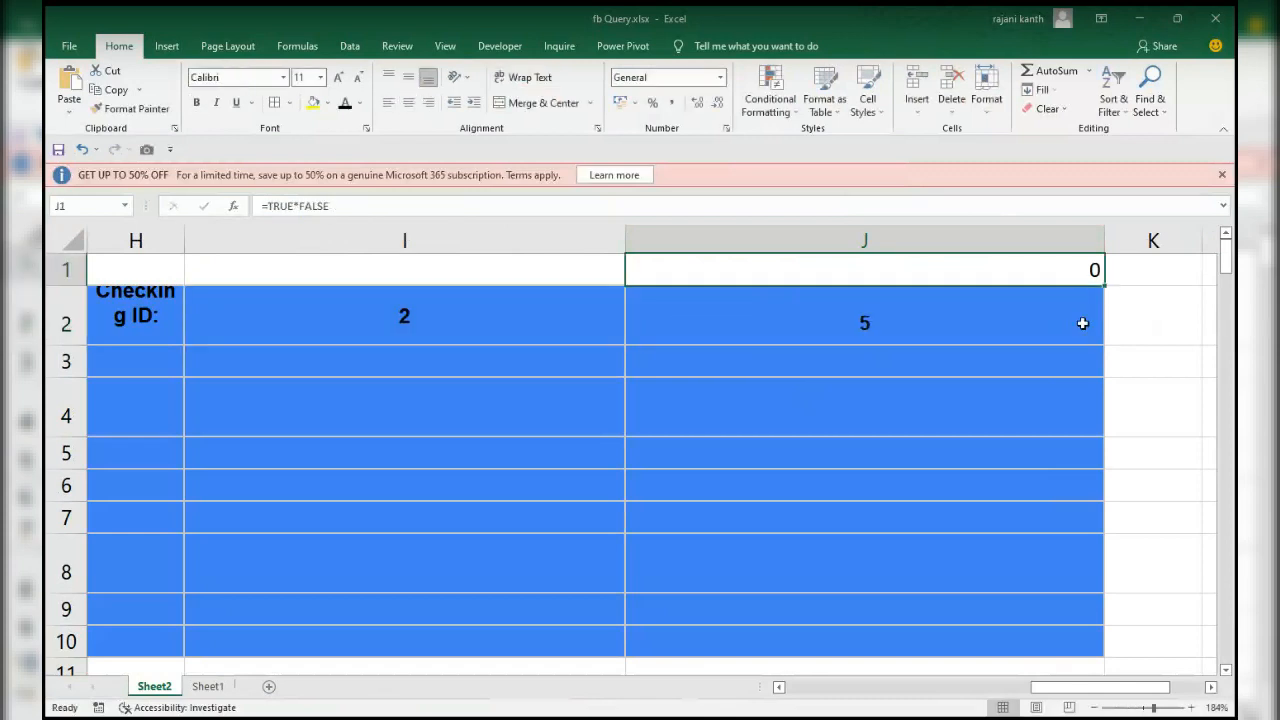
pyautogui.doubleClick(1083, 323)
pyautogui.moveTo(848, 323); pyautogui.dragTo(1050, 317)
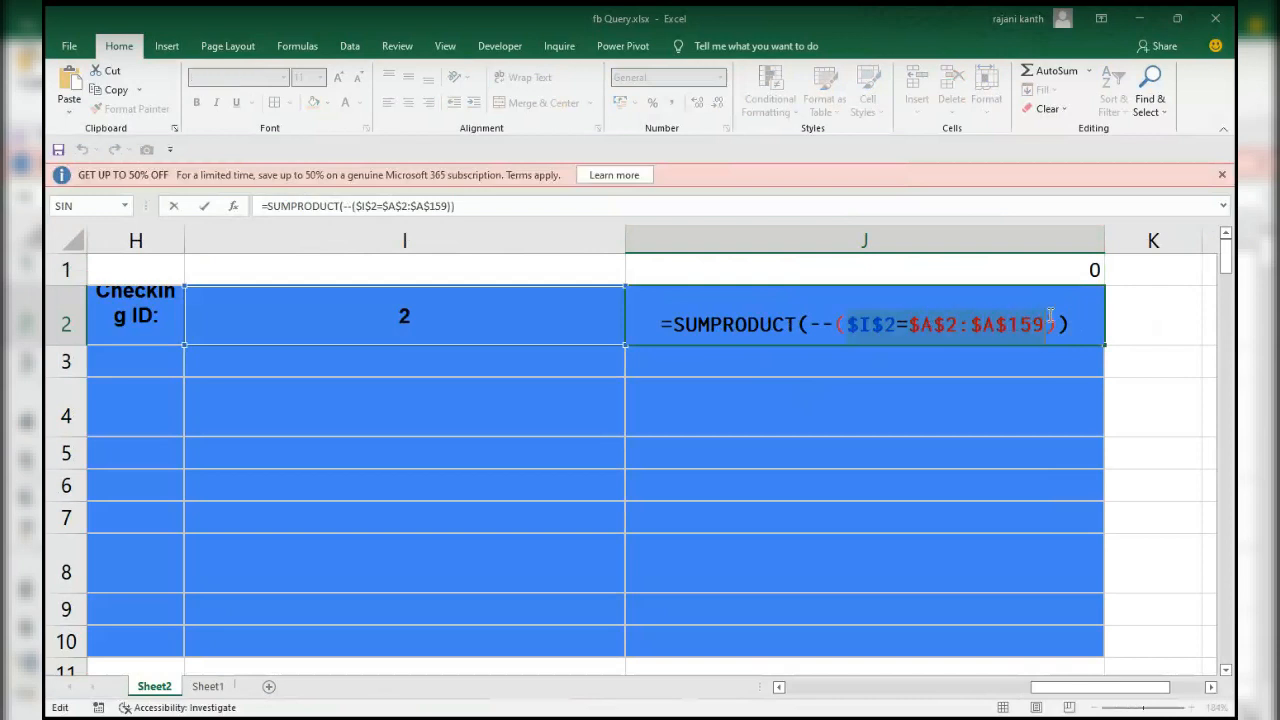
pyautogui.moveTo(812, 323); pyautogui.dragTo(1057, 323)
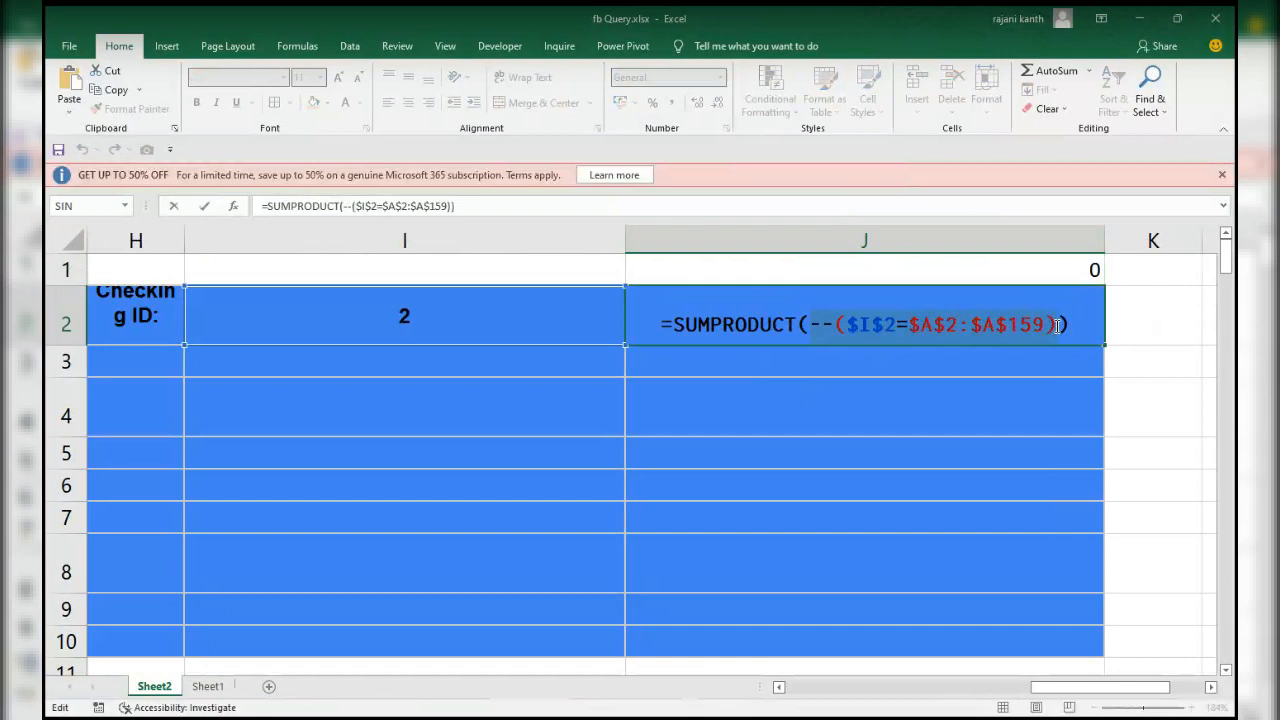
pyautogui.press('F9')
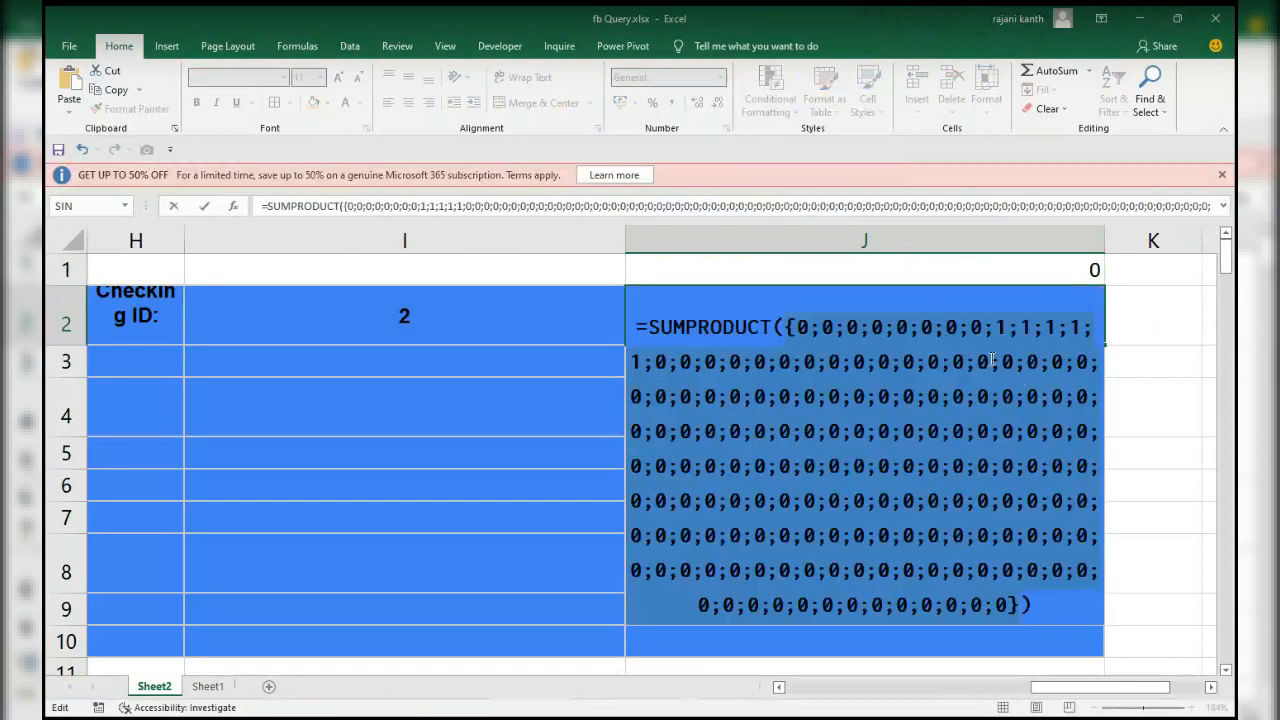
pyautogui.hotkey('ctrl', 'z')
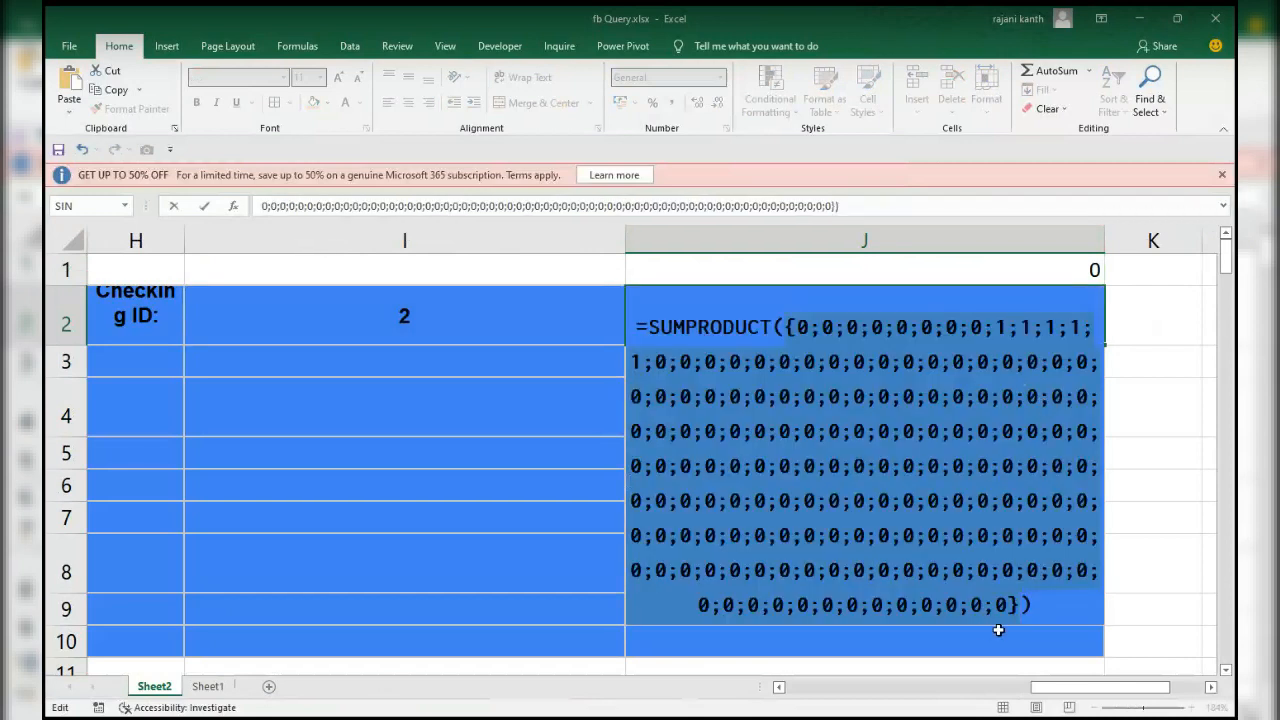
pyautogui.click(328, 361)
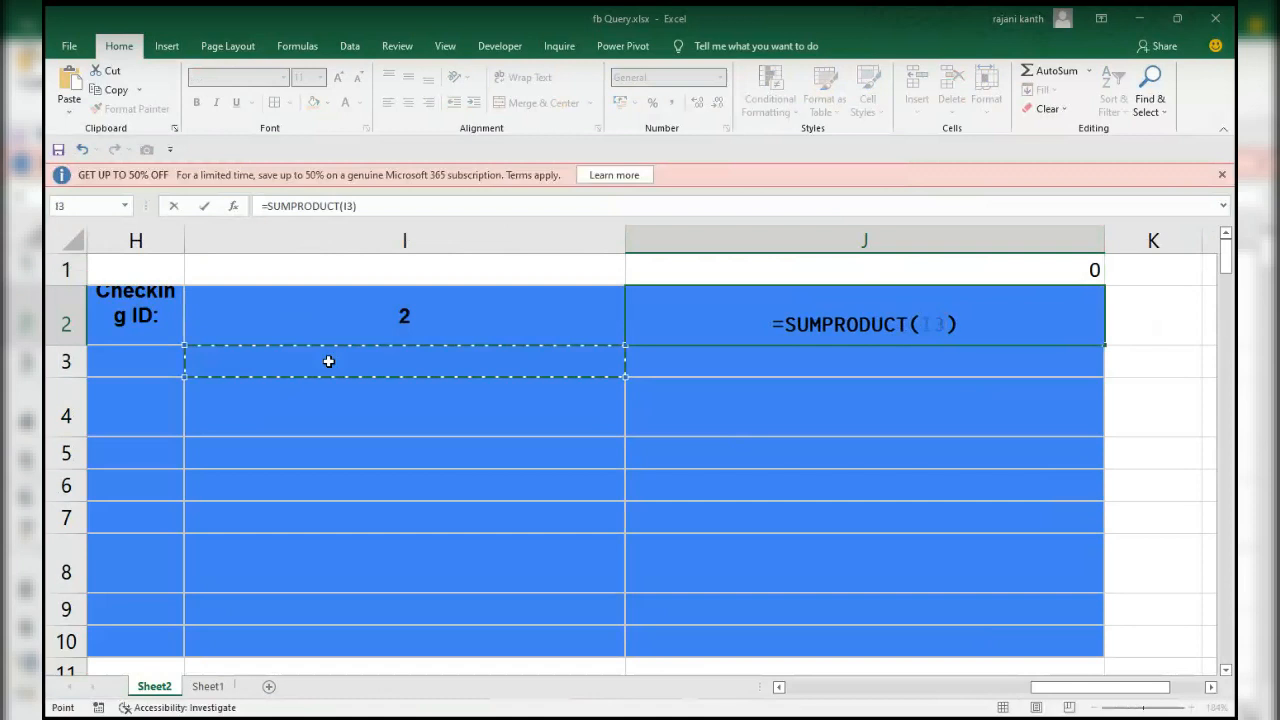
pyautogui.press('Escape')
# - Start a formula in I3 with the logical test =IF($I$2=$A$2:$A$159, reusing the comparison from J2
pyautogui.press('Down')
pyautogui.press('Left')
pyautogui.press('Left')
pyautogui.press('Left')
pyautogui.press('Right')
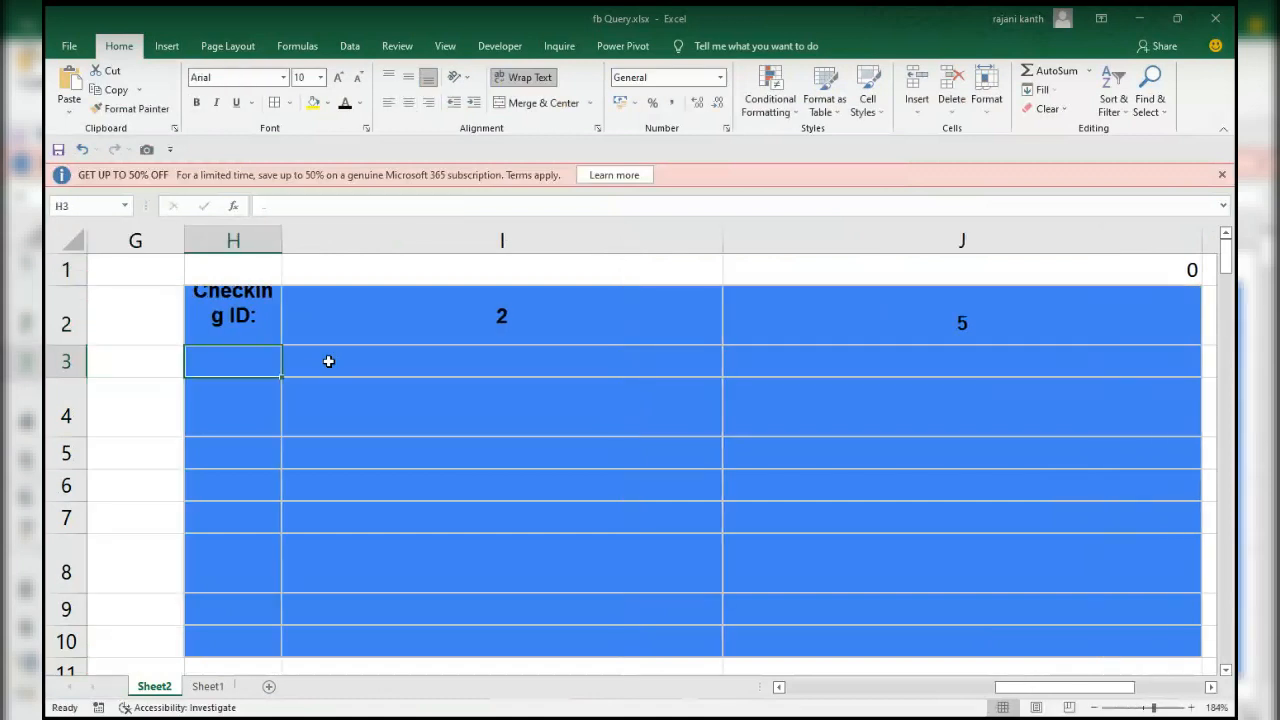
pyautogui.press('Right')
pyautogui.write('=IF(')
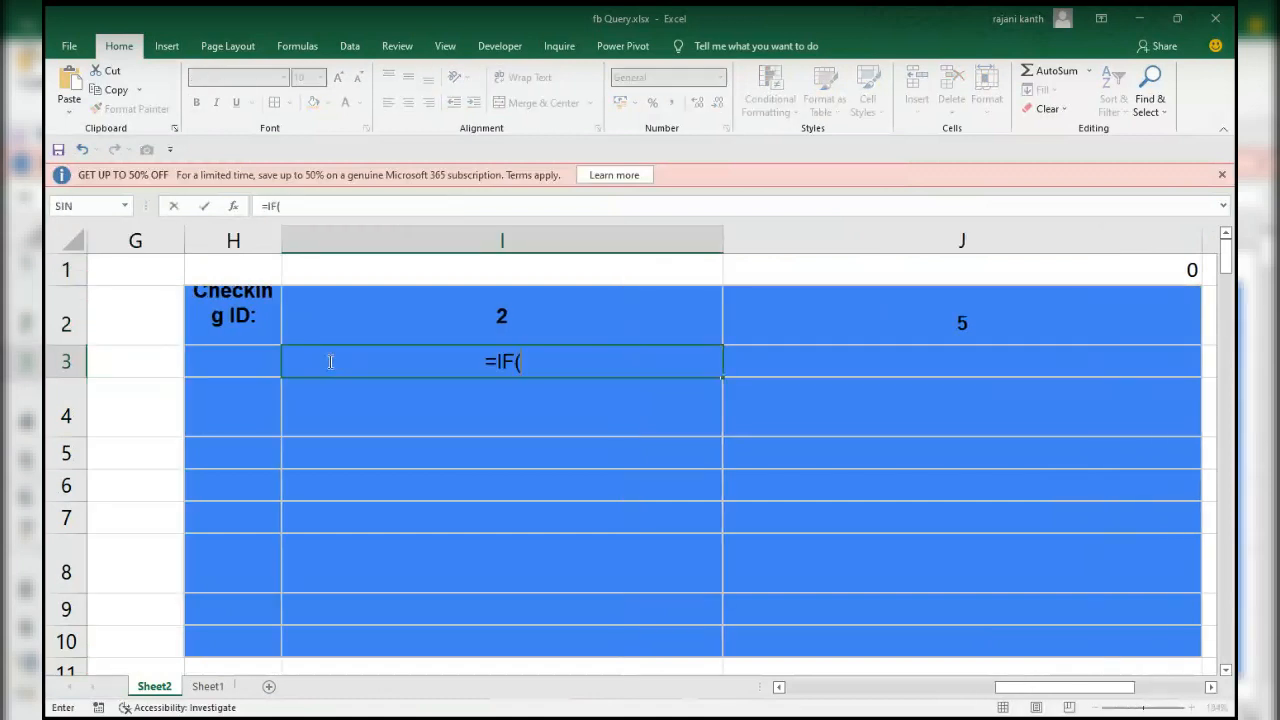
pyautogui.hotkey('ctrl', 'v')
pyautogui.write(',')
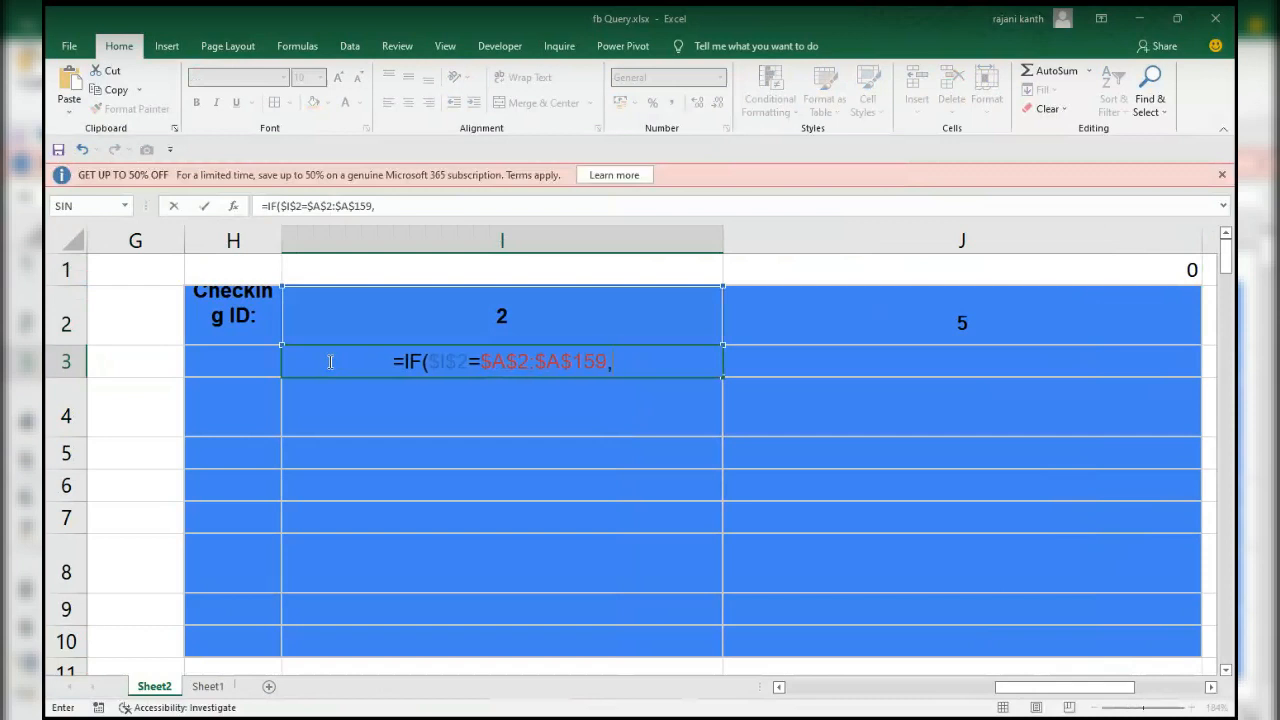
# - Add ROW($A$2:$A$159) as the value-if-true of the I3 formula and begin subtracting a second ROW function
pyautogui.write('row')
pyautogui.press('Tab')
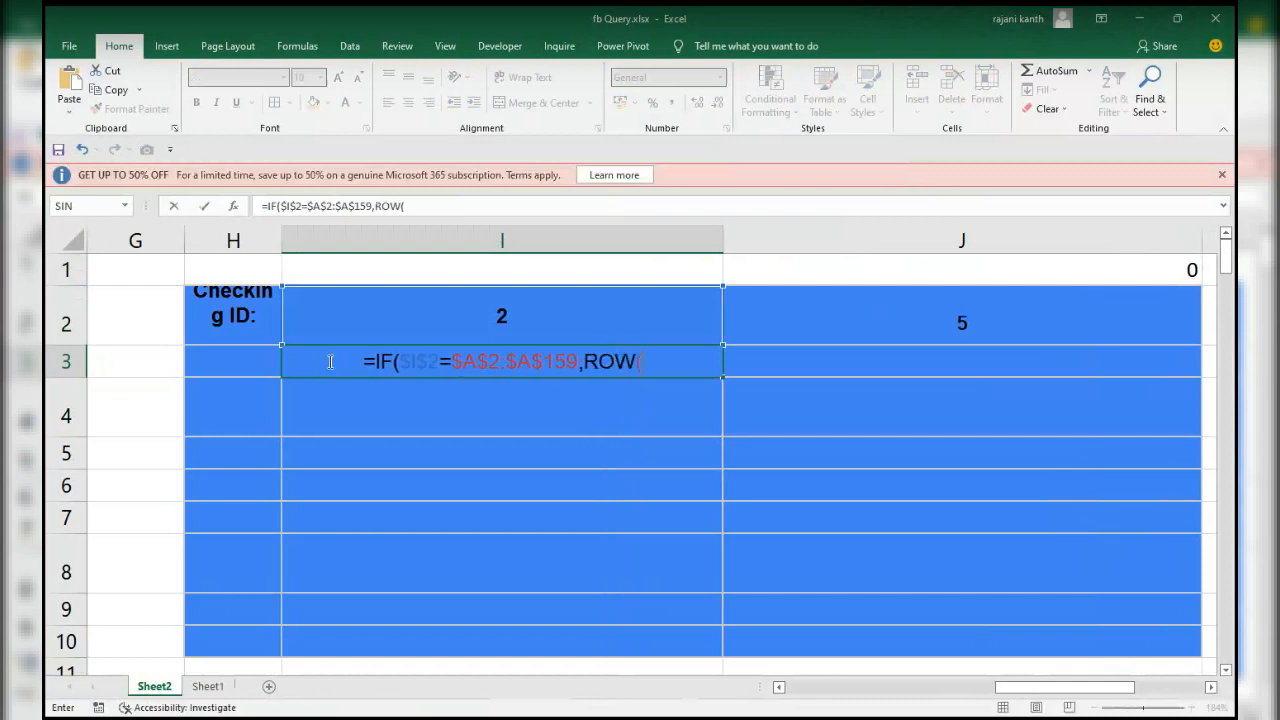
pyautogui.click(574, 362)
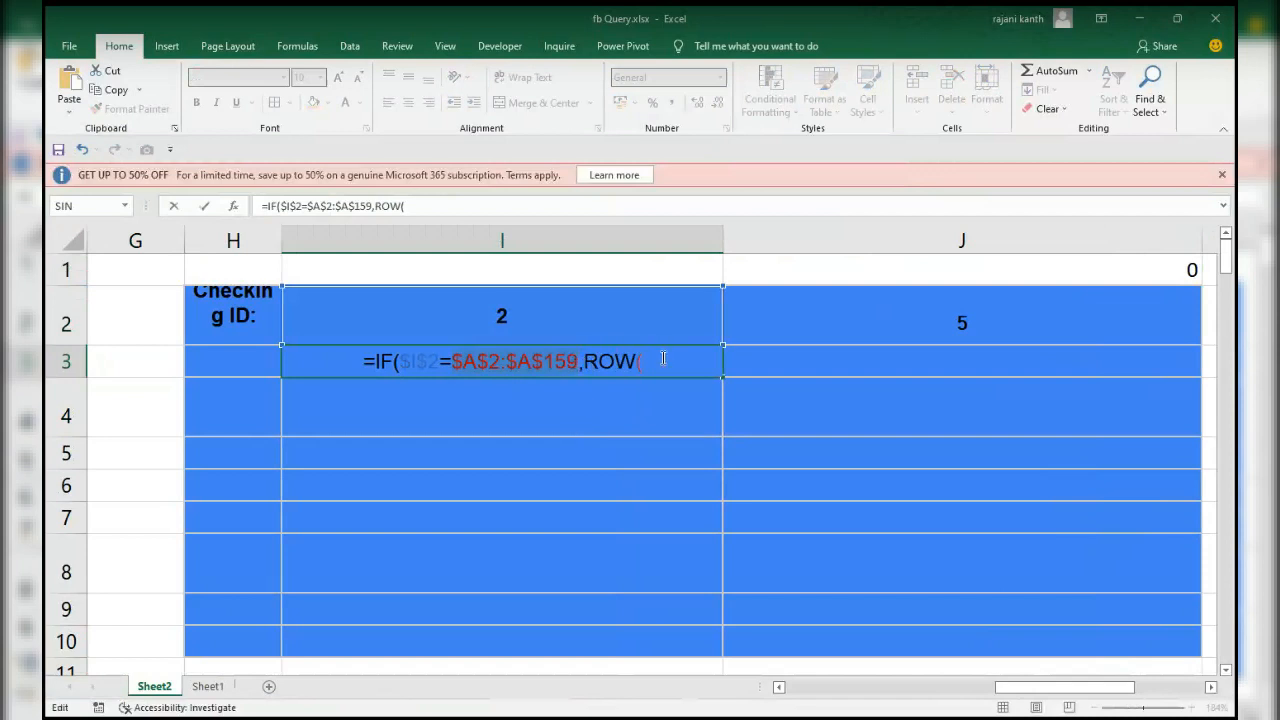
pyautogui.hotkey('ctrl', 'v')
pyautogui.write(')-ROW(')
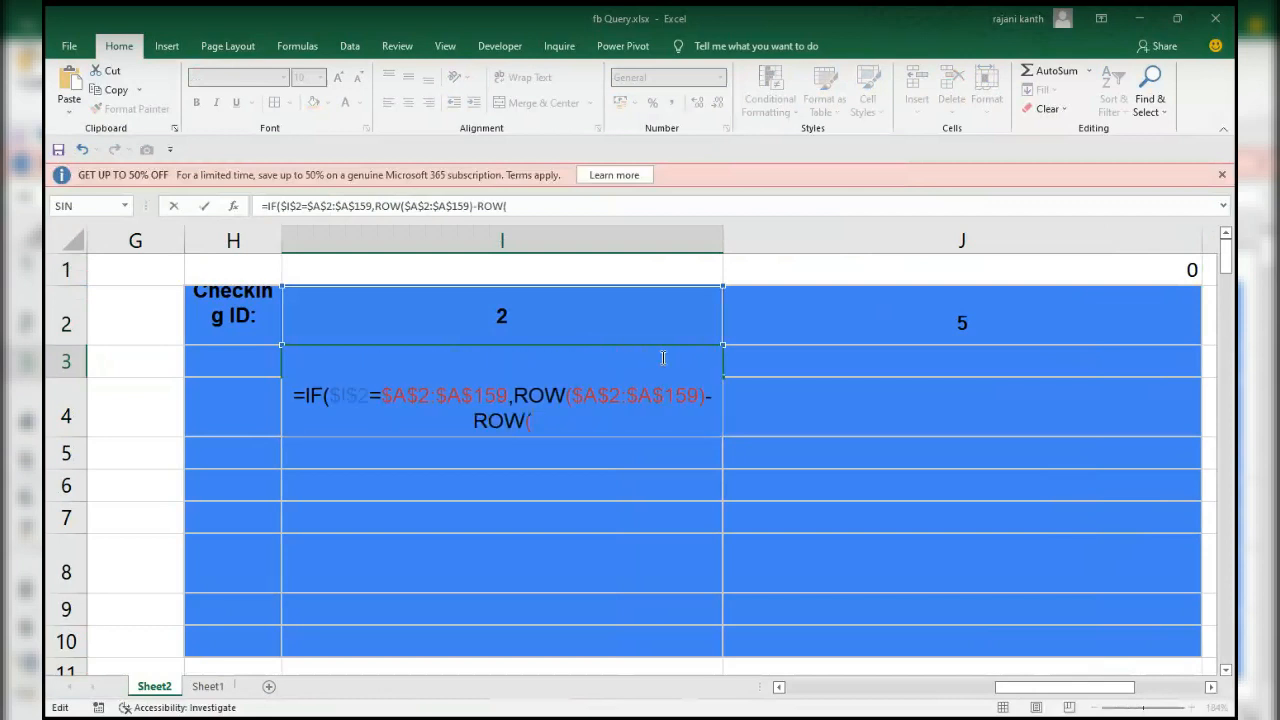
# - Complete the I3 formula's row offset with ROW($A$2)+1 and close the IF, then evaluate its array and restore the references
pyautogui.hotkey('ctrl', 'v')
pyautogui.press('BackSpace')
pyautogui.press('BackSpace')
pyautogui.press('BackSpace')
pyautogui.press('BackSpace')
pyautogui.press('BackSpace')
pyautogui.press('BackSpace')
pyautogui.press('BackSpace')
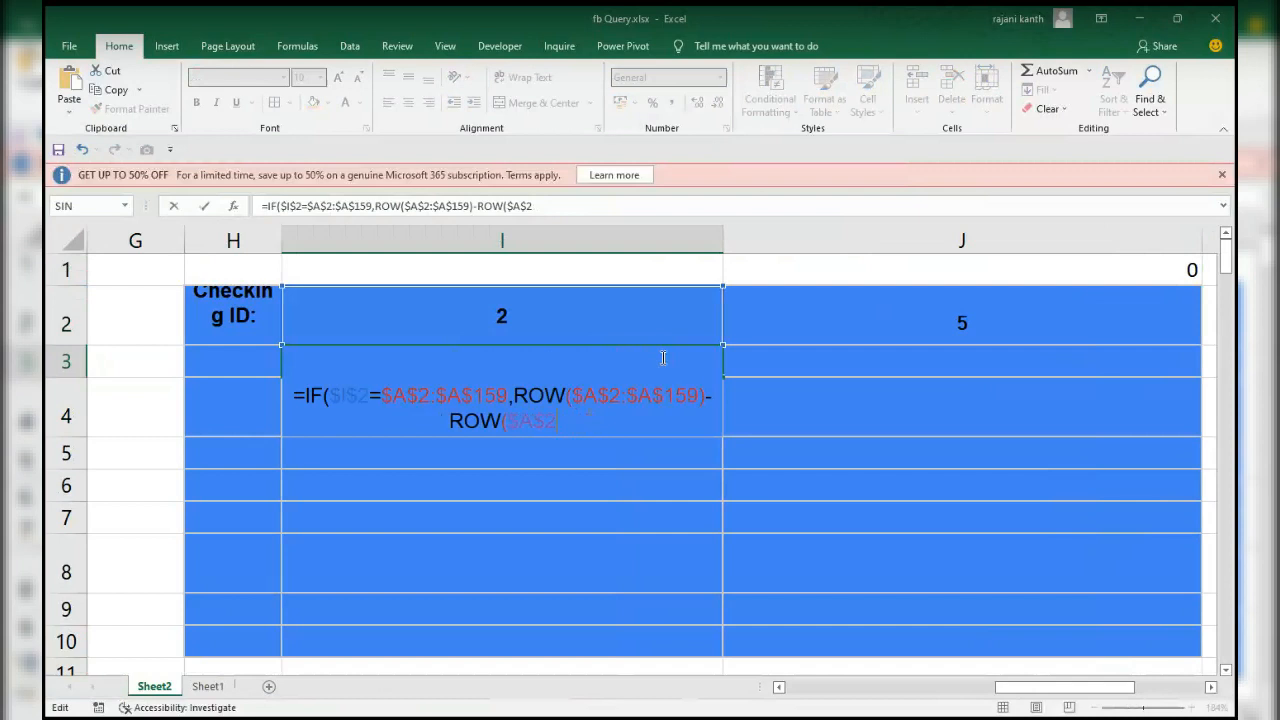
pyautogui.write(')+1)')
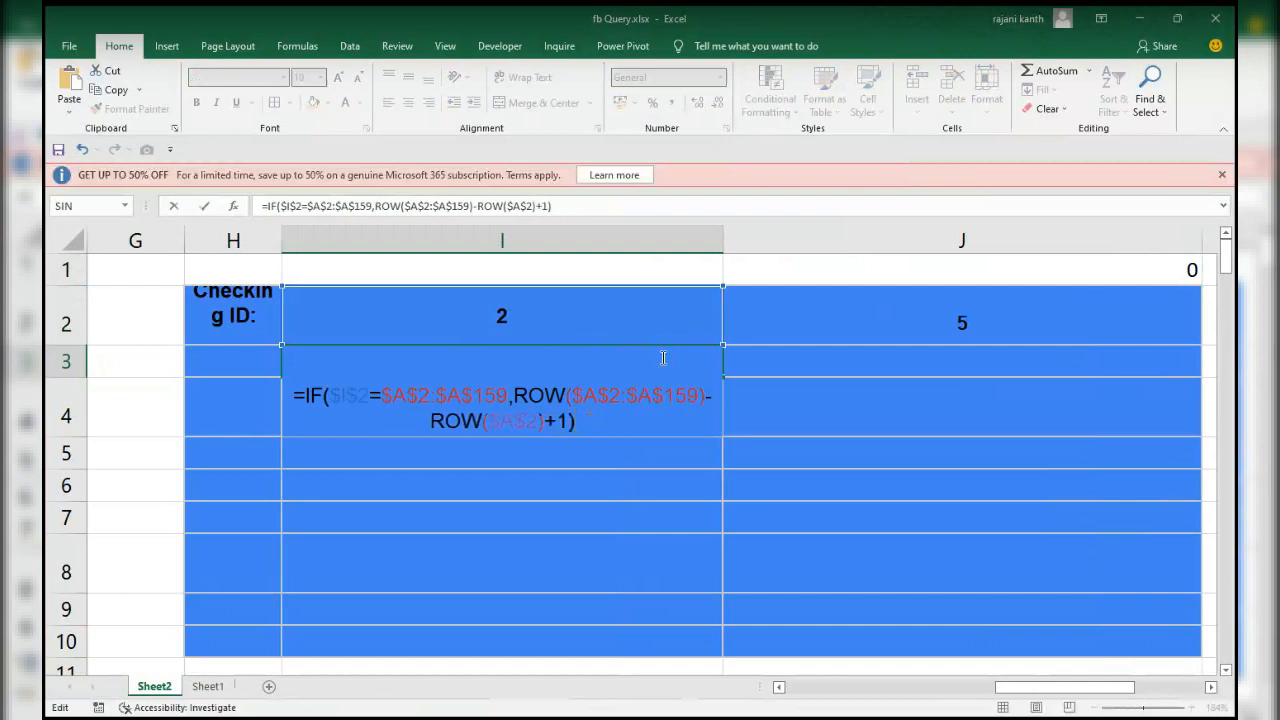
pyautogui.press('F9')
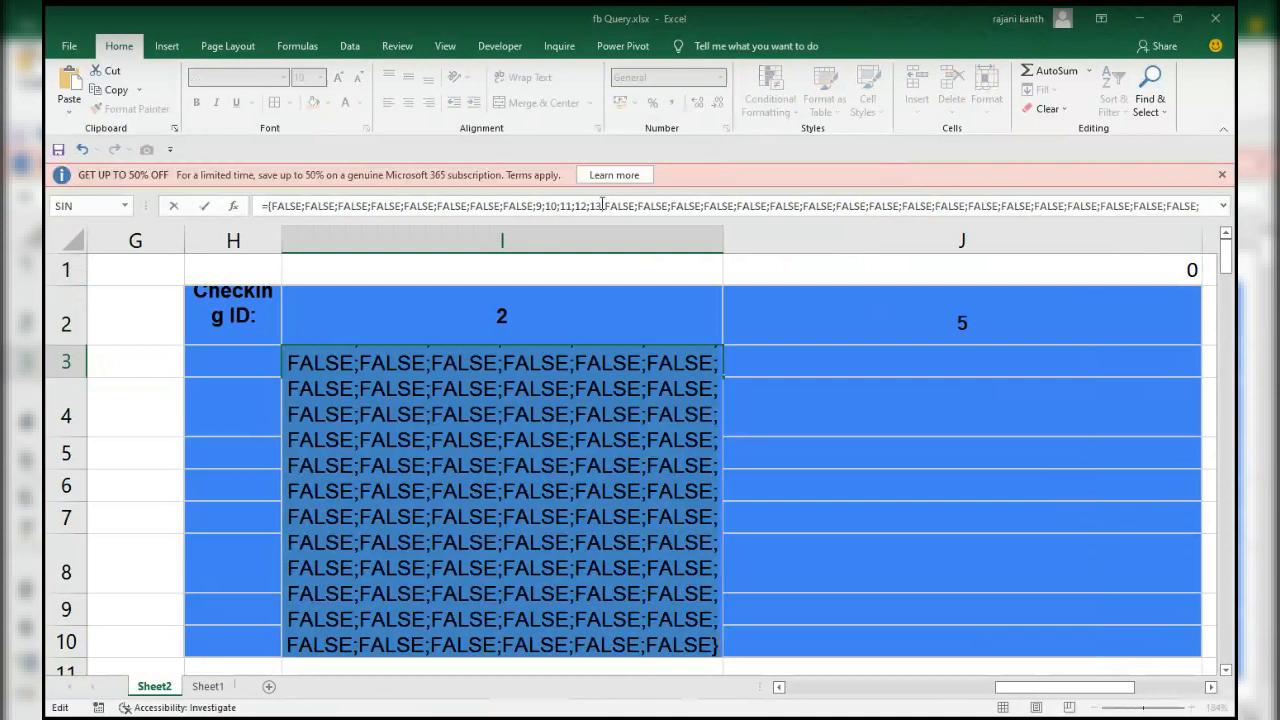
pyautogui.hotkey('ctrl', 'z')
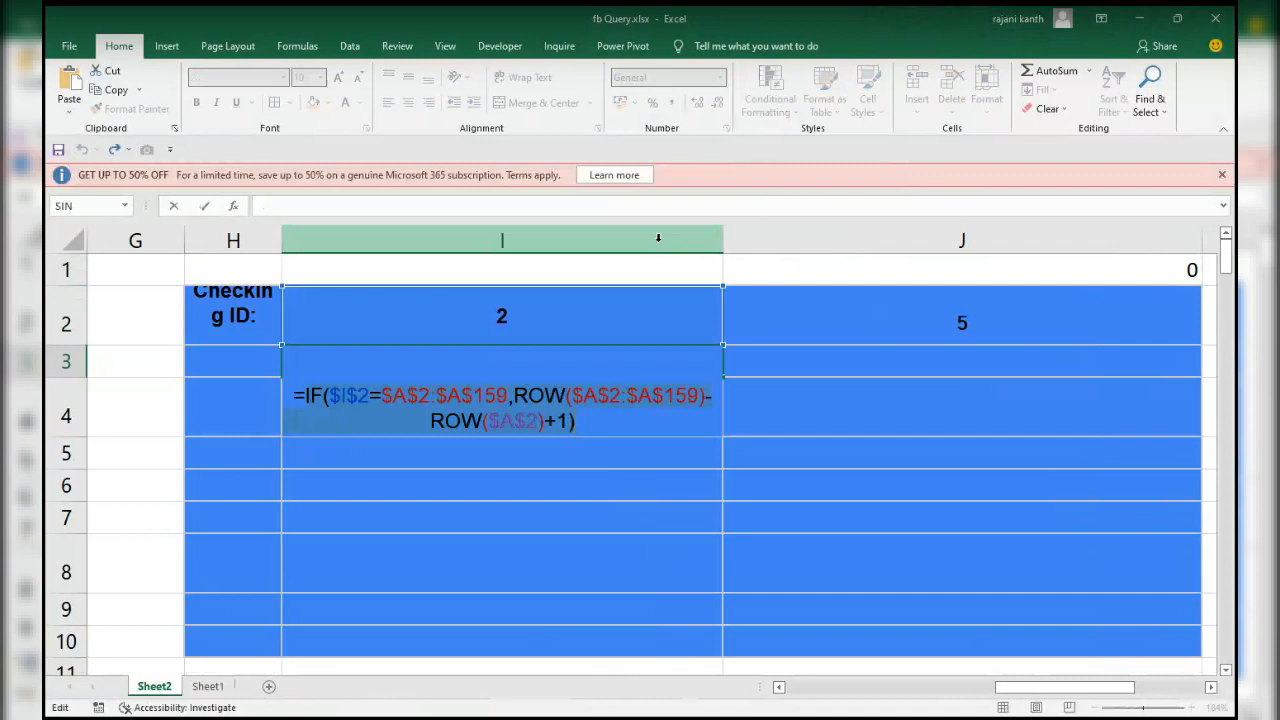
# - Wrap the I3 IF expression in SMALL with k set to 1, enter it as an array formula, and compare its result with the Phone column
pyautogui.click(308, 392)
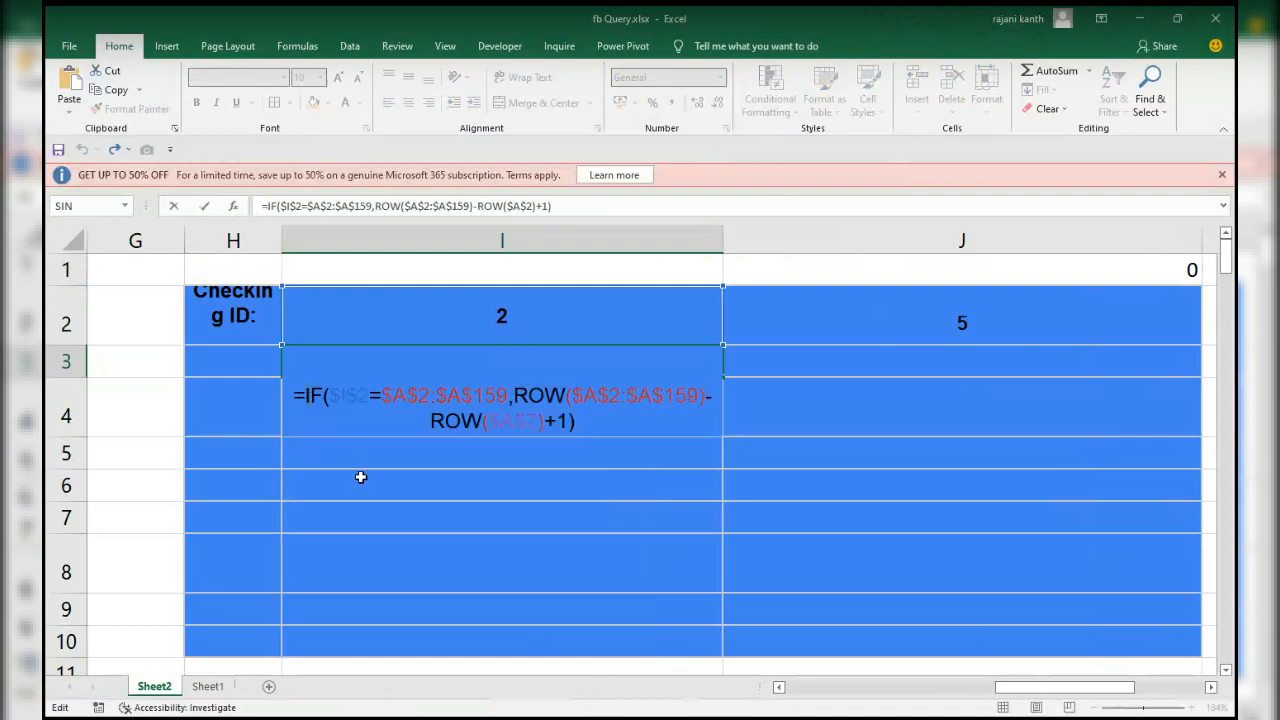
pyautogui.write('small(')
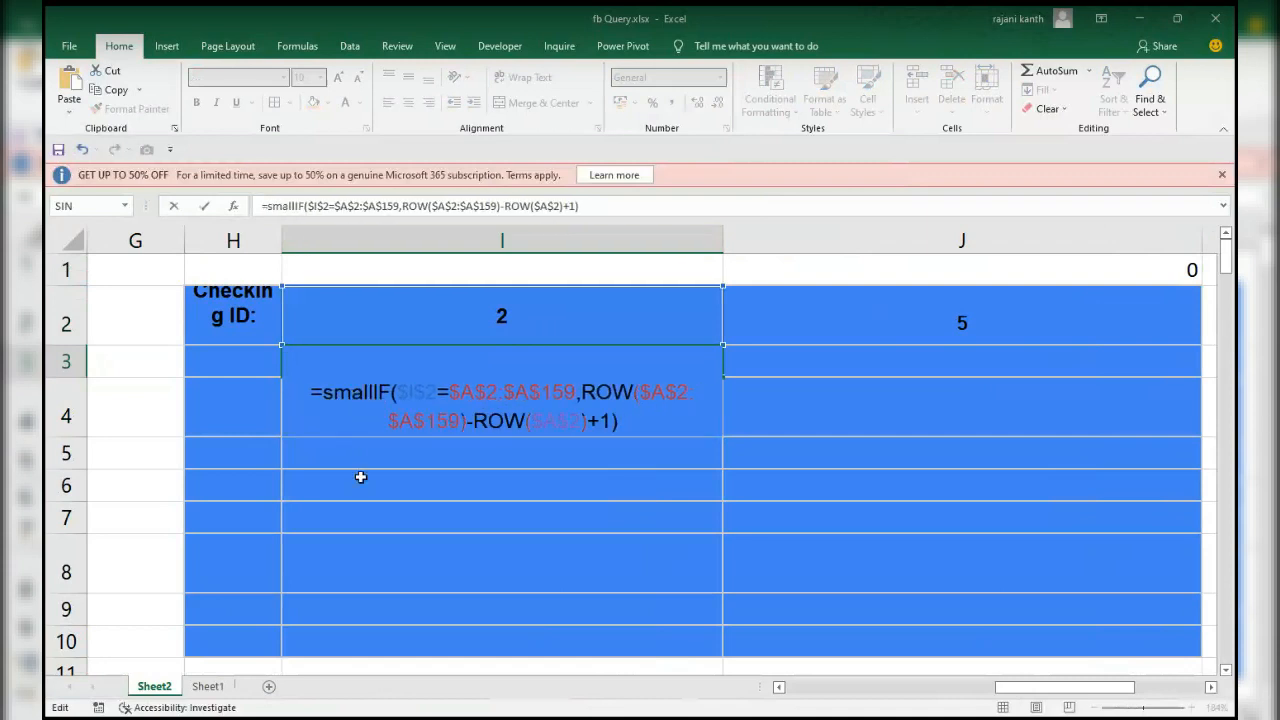
pyautogui.click(653, 422)
pyautogui.write(',1)')
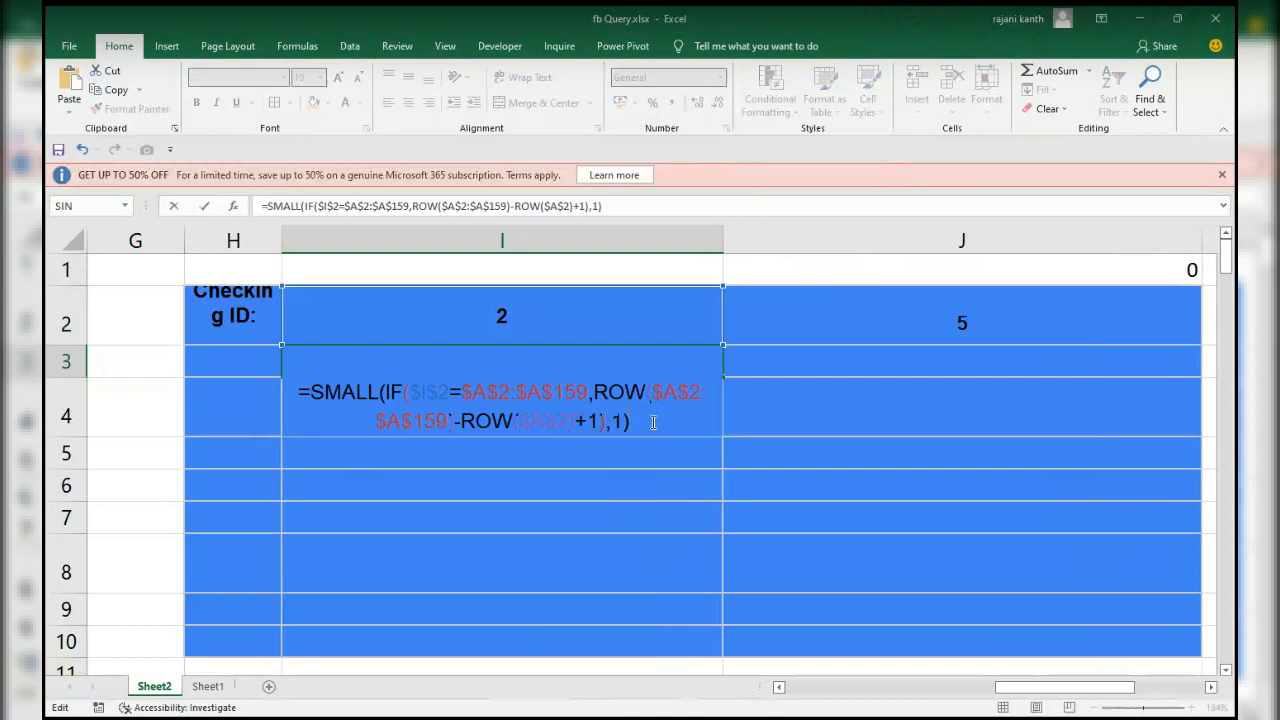
pyautogui.hotkey('ctrl', 'shift', 'Return')
pyautogui.moveTo(1000, 687); pyautogui.dragTo(790, 687)
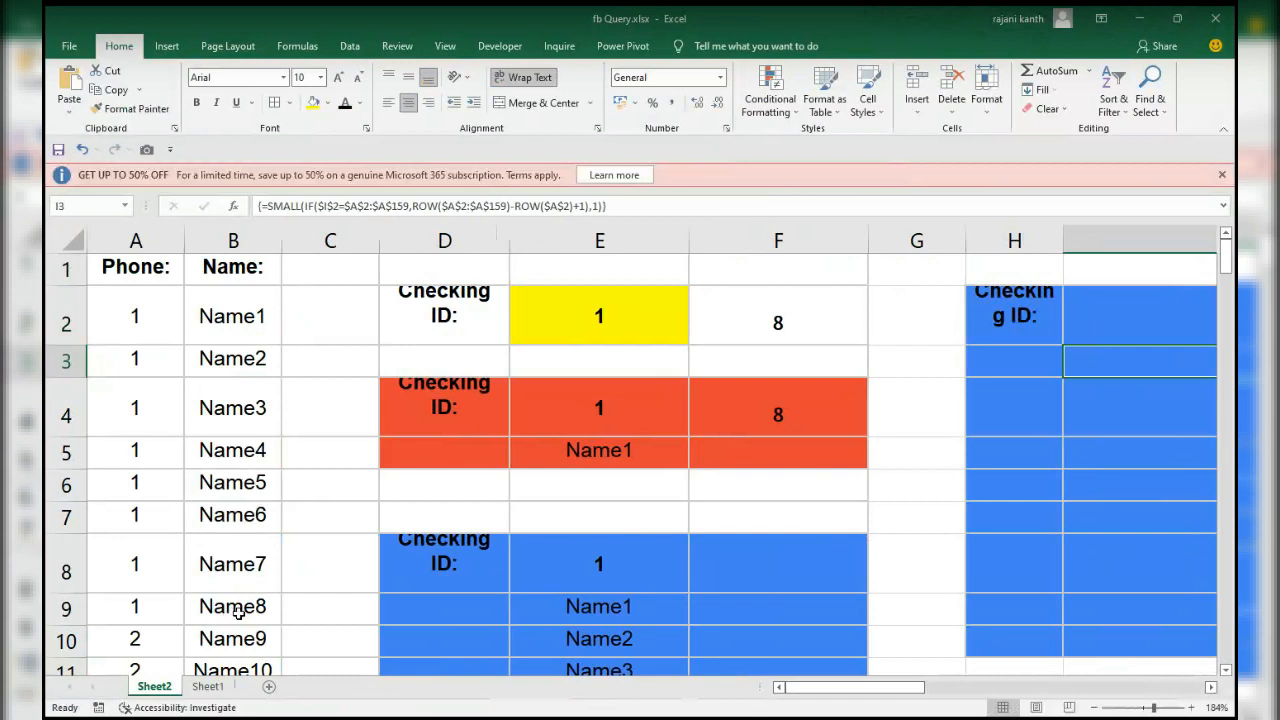
pyautogui.moveTo(895, 687); pyautogui.dragTo(1037, 690)
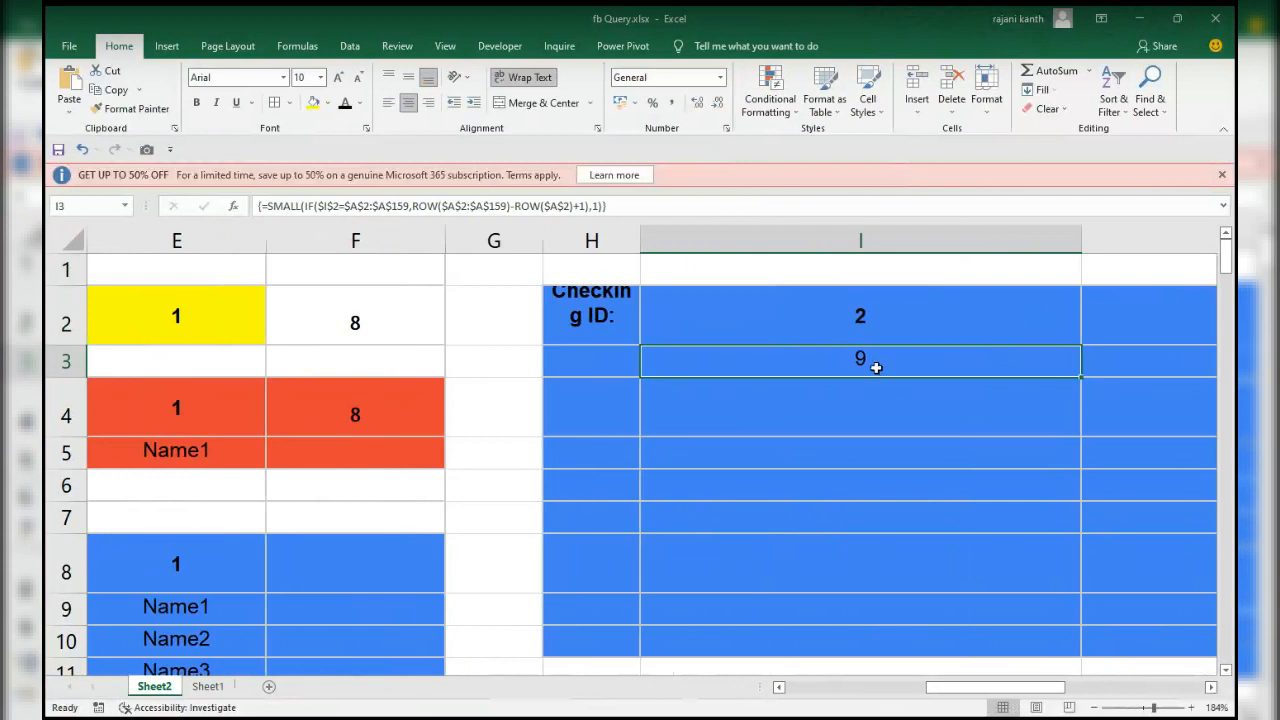
# - Replace SMALL's k value in I3 with ROWS(I$3:I3), enter it as an array formula, and fill it down through I10
pyautogui.doubleClick(874, 365)
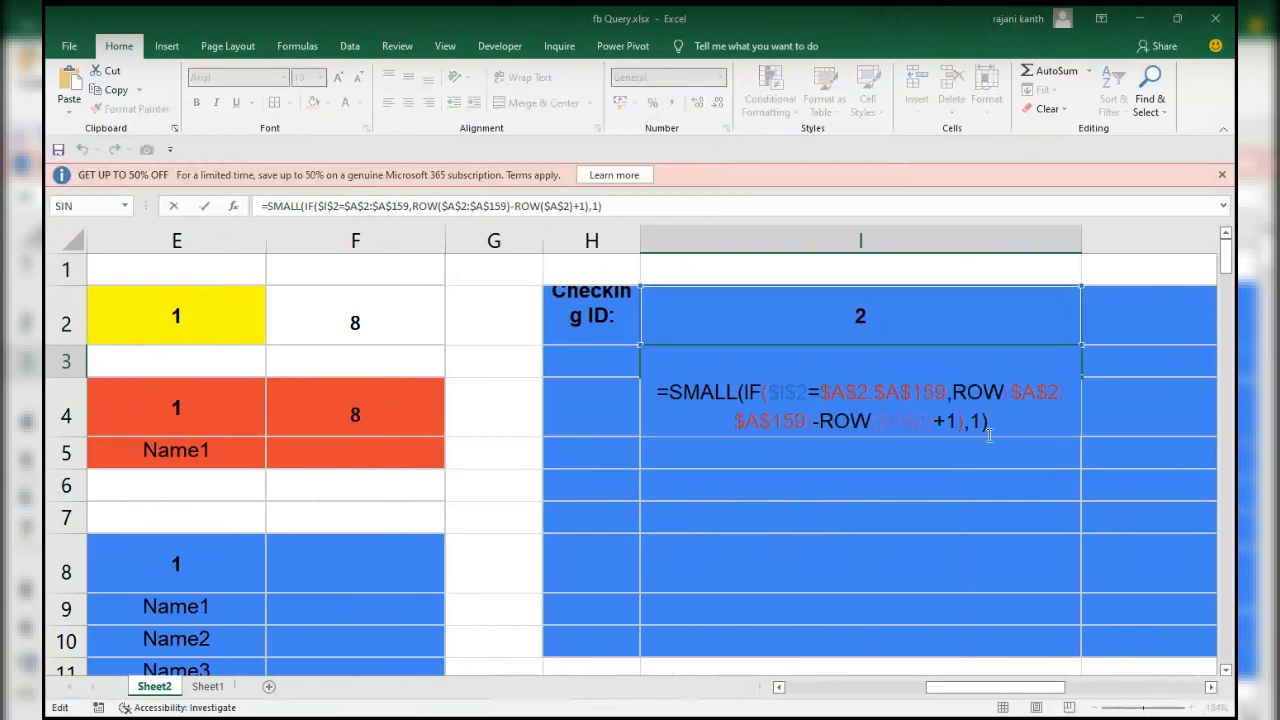
pyautogui.hotkey('ctrl', 'shift', 'Return')
pyautogui.doubleClick(860, 361)
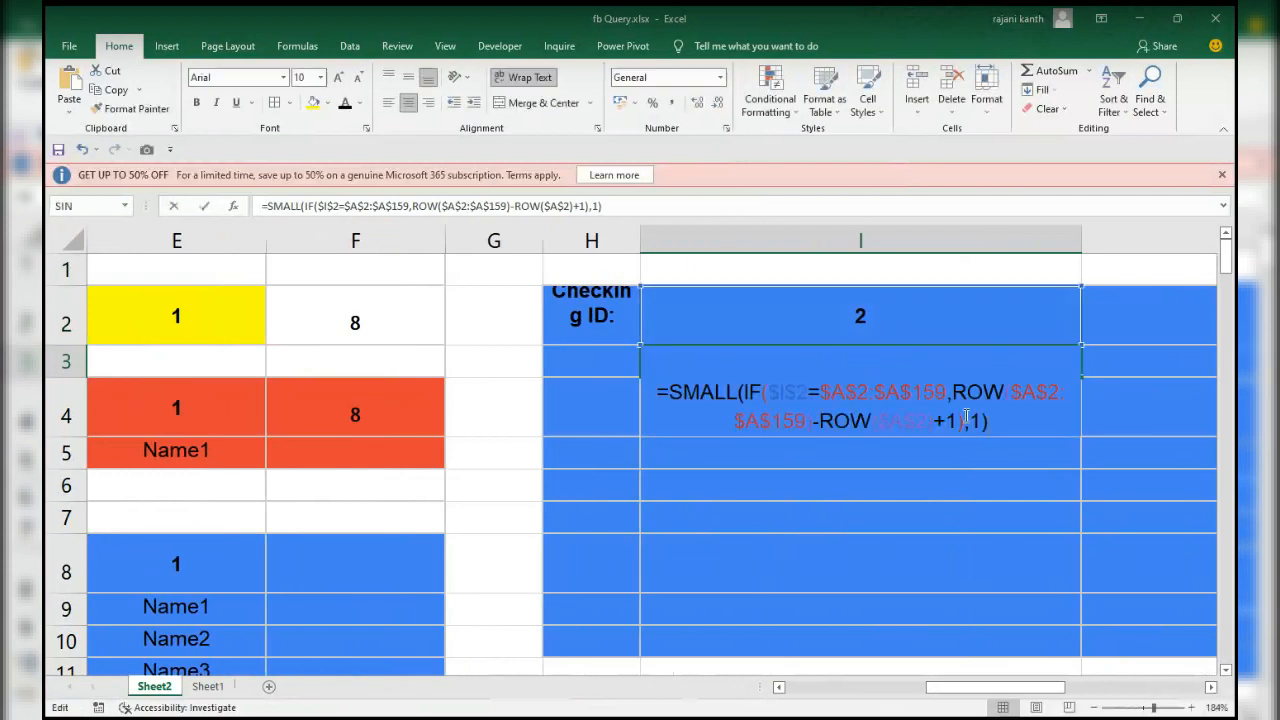
pyautogui.write('rows')
pyautogui.press('Tab')
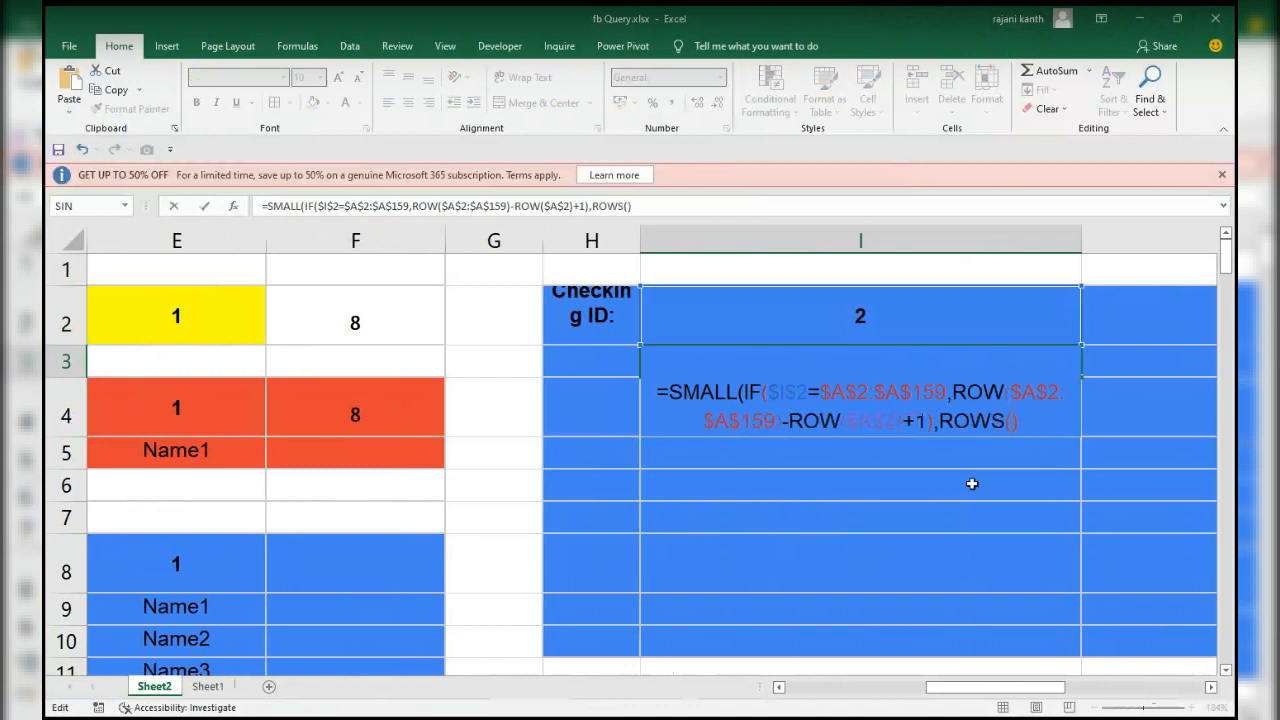
pyautogui.write('I$3')
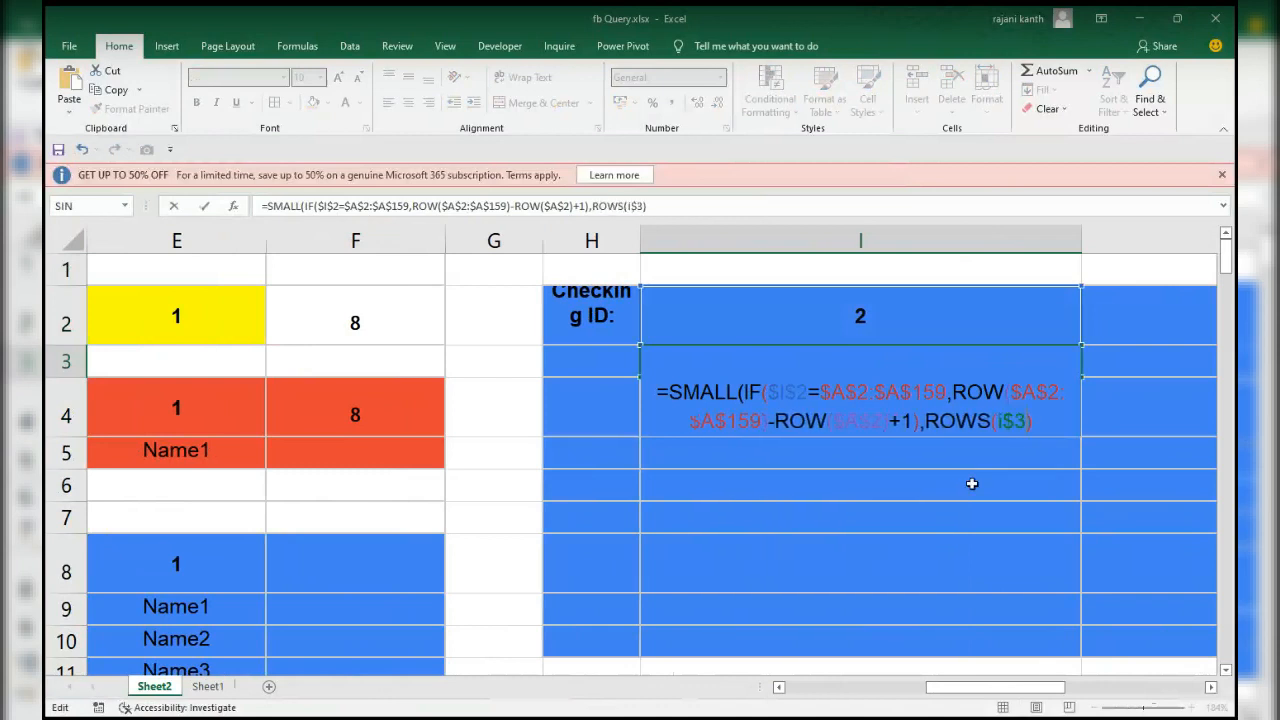
pyautogui.write(':i3')
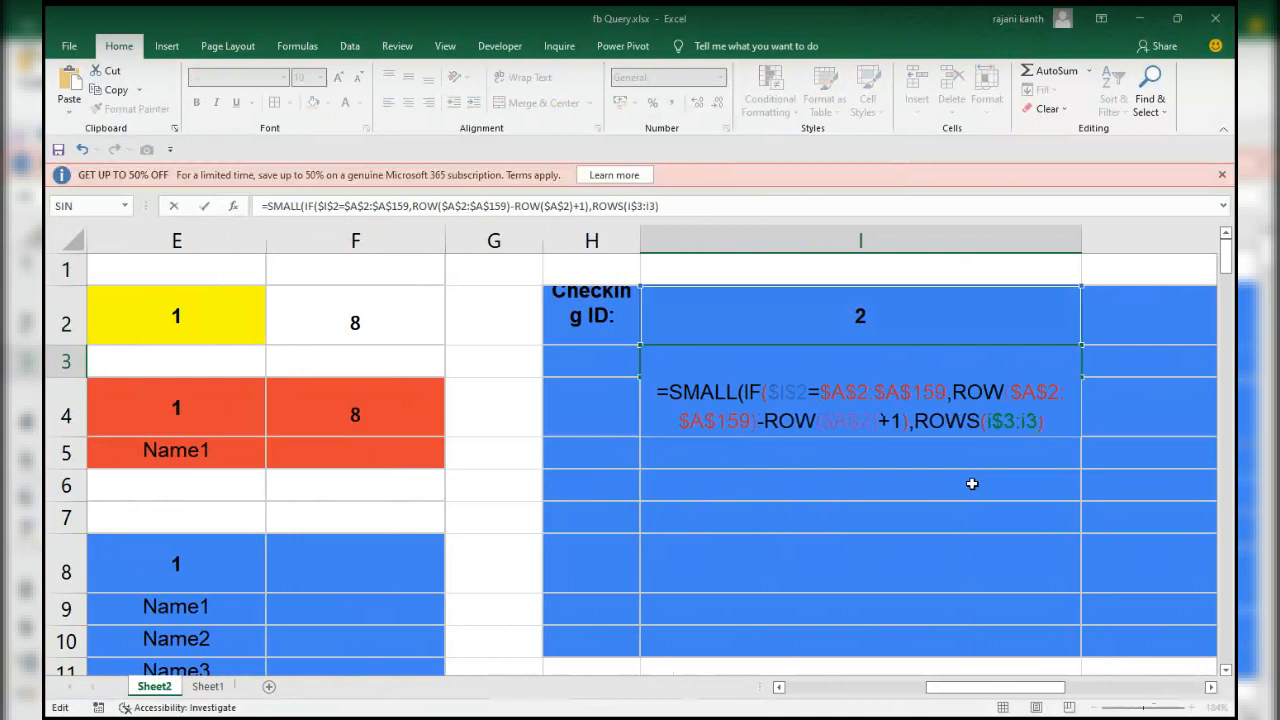
pyautogui.write(')')
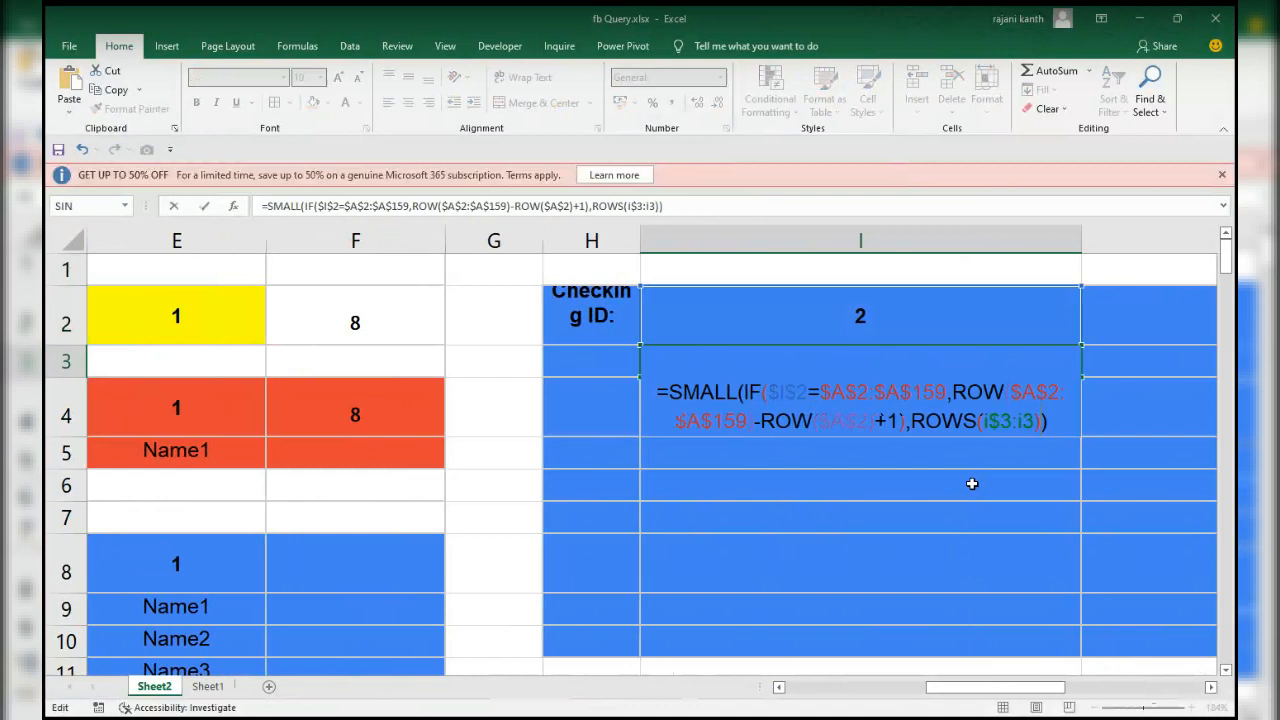
pyautogui.hotkey('ctrl', 'shift', 'Return')
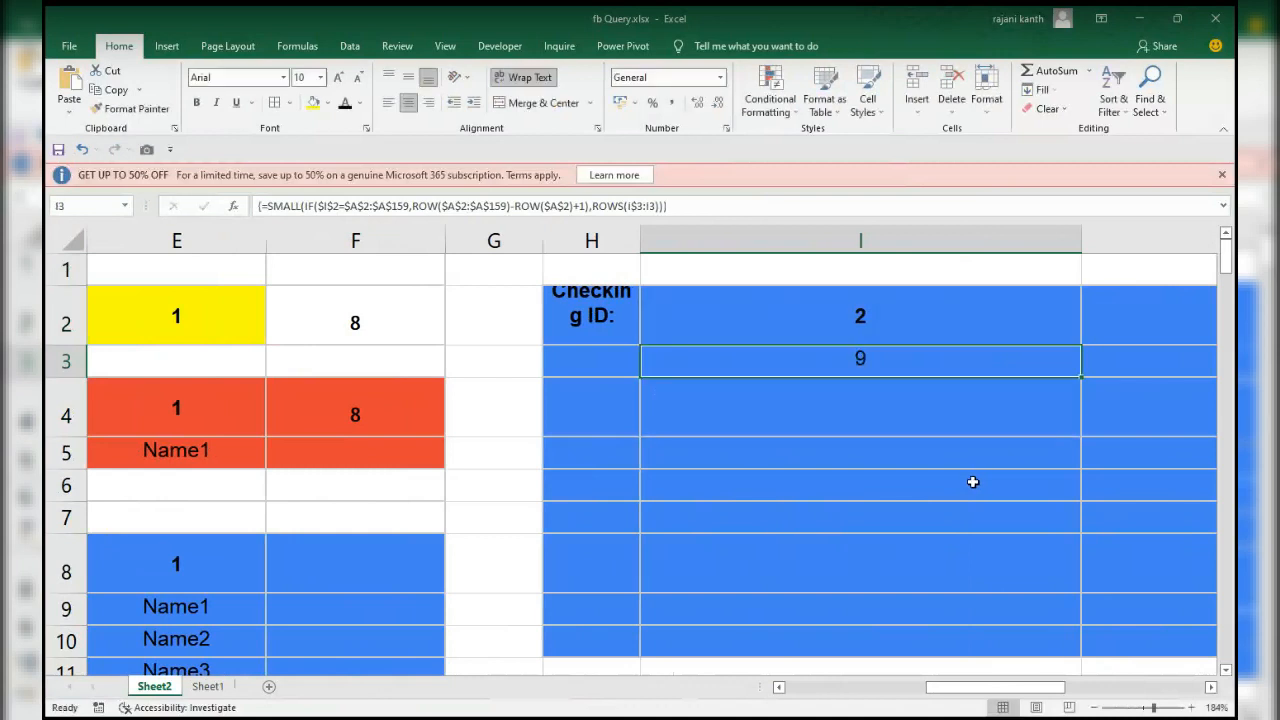
pyautogui.moveTo(1081, 380); pyautogui.dragTo(1072, 656)
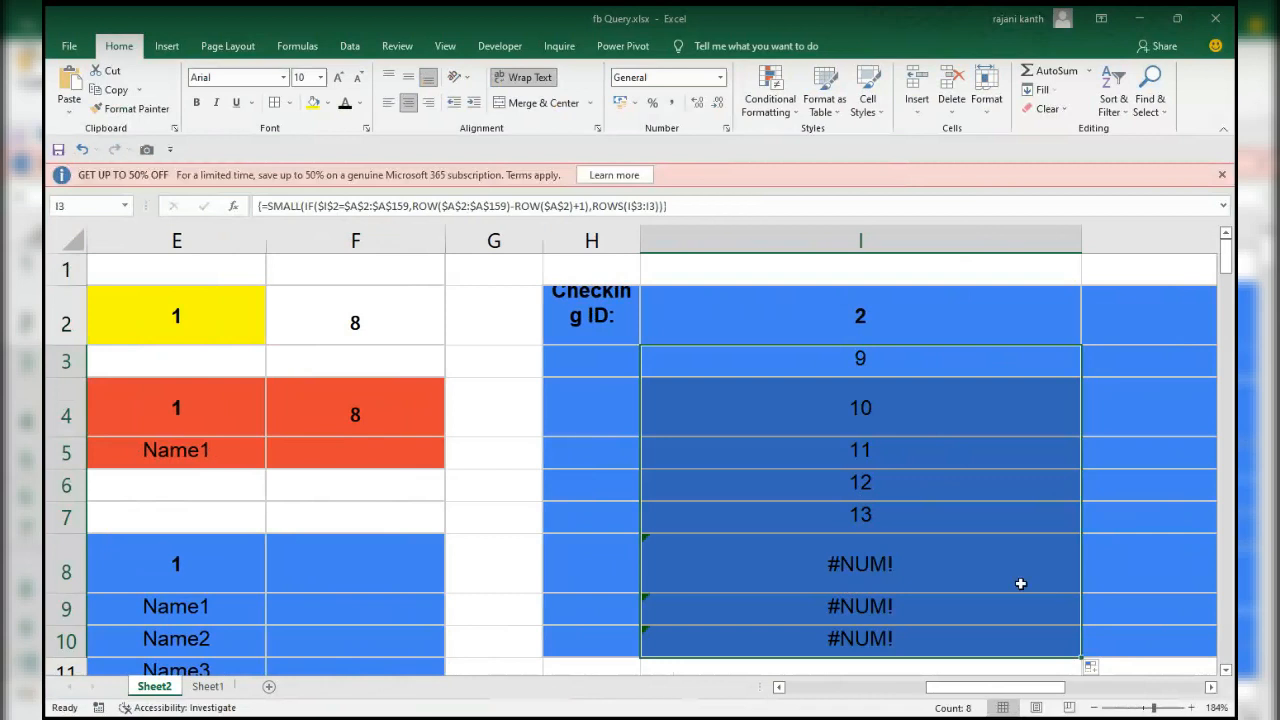
# - Reopen the I3 formula and insert an INDEX function in front of SMALL
pyautogui.click(829, 362)
pyautogui.doubleClick(829, 362)
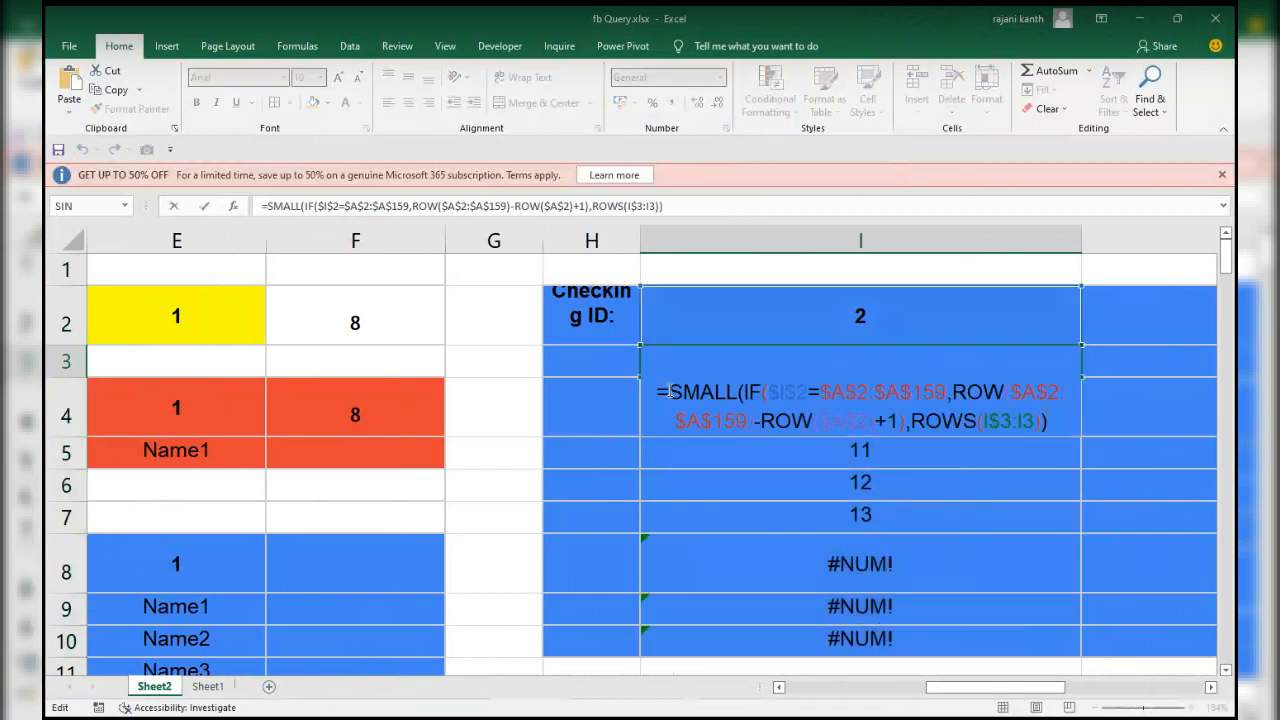
pyautogui.press('Home')
pyautogui.press('Right')
pyautogui.write('inde')
pyautogui.press('Tab')
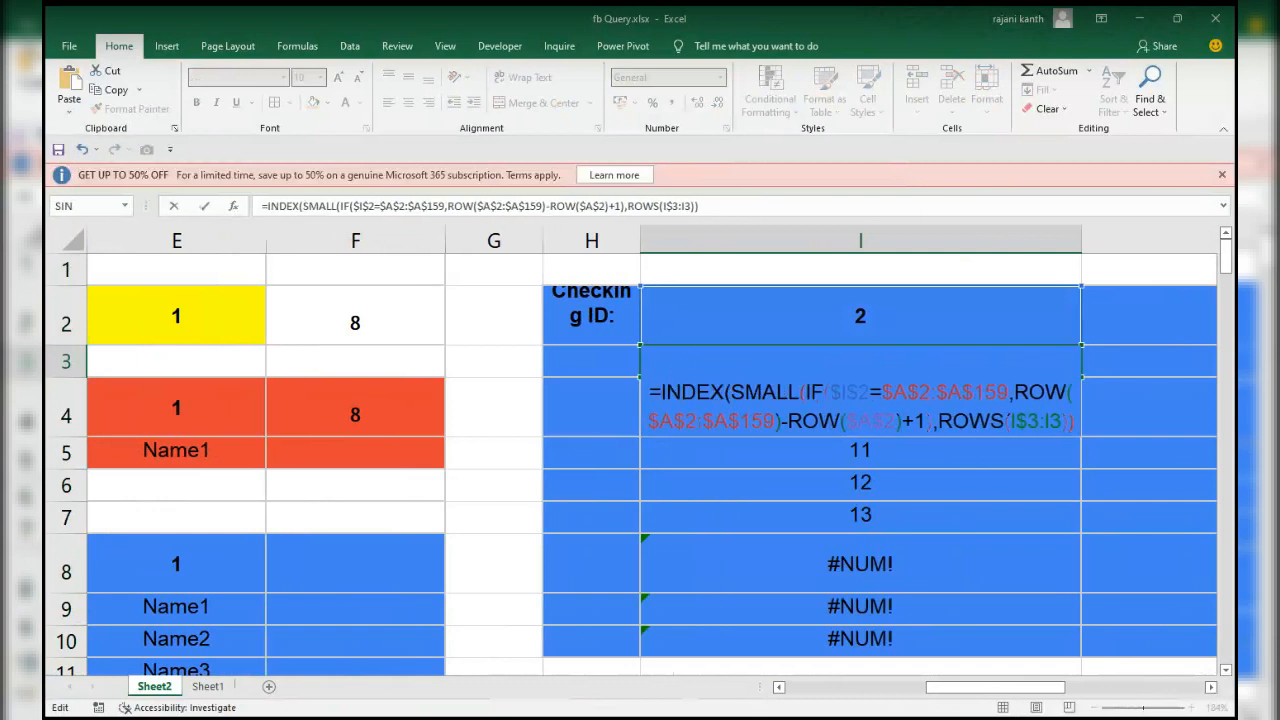
# - Set the name range b2:b159 as the array argument of INDEX in I3, ahead of the SMALL expression
pyautogui.write('b')
pyautogui.write('2:')
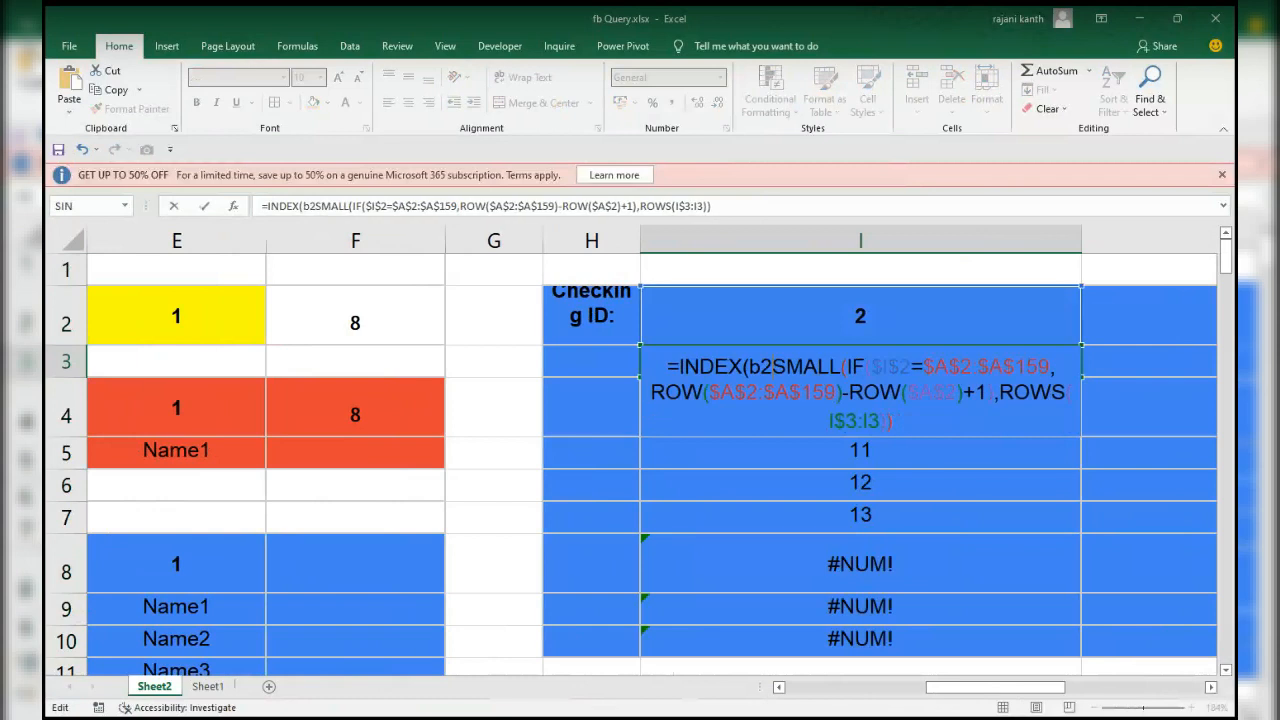
pyautogui.write('a159')
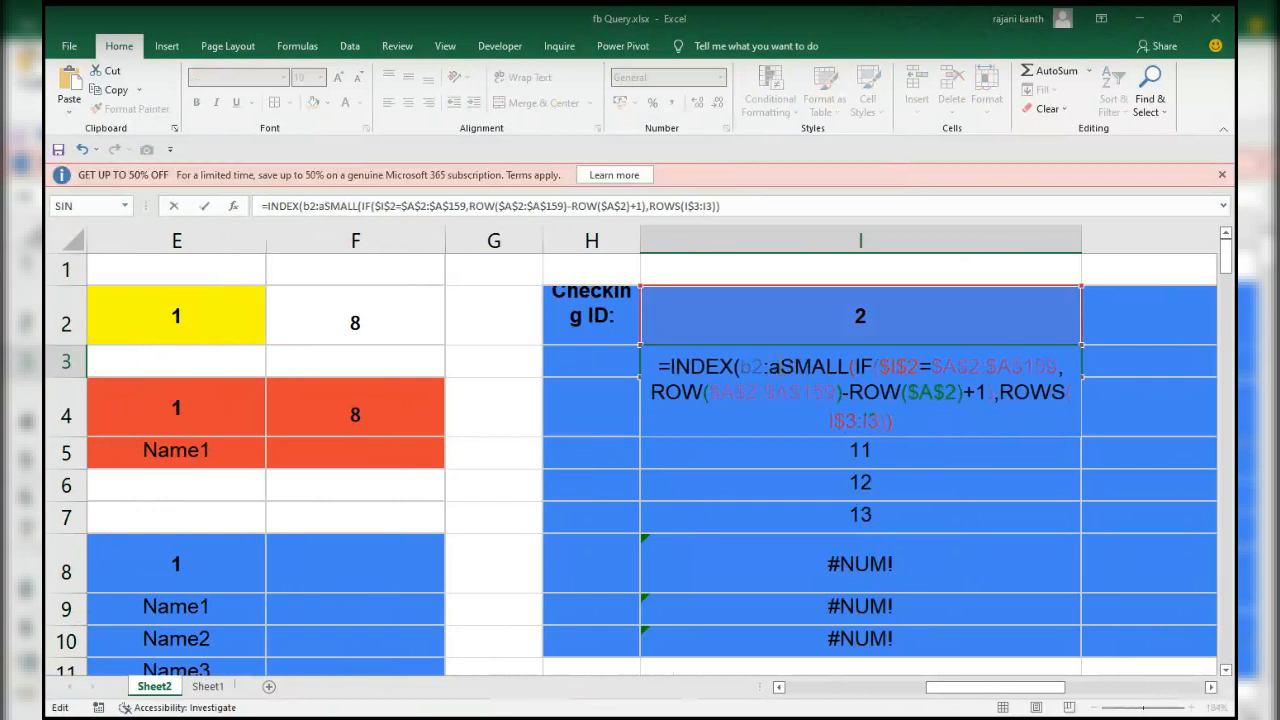
pyautogui.press('BackSpace')
pyautogui.press('BackSpace')
pyautogui.press('BackSpace')
pyautogui.press('BackSpace')
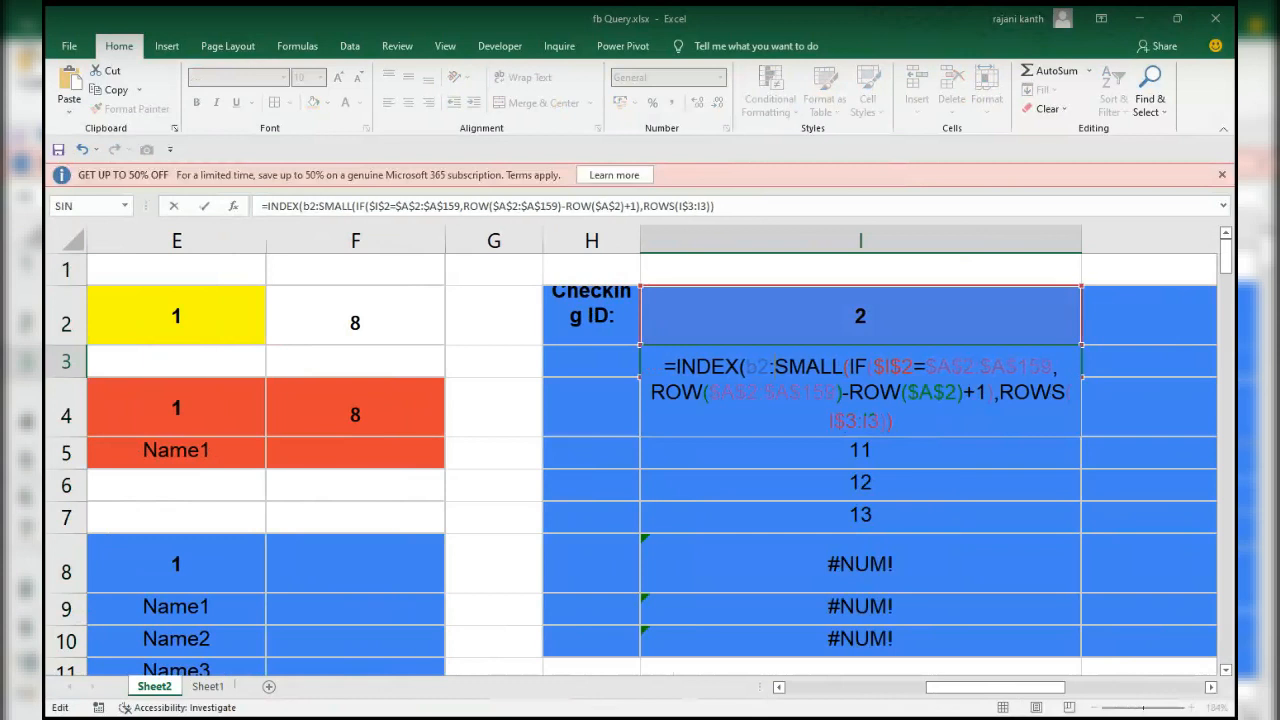
pyautogui.write('b159,')
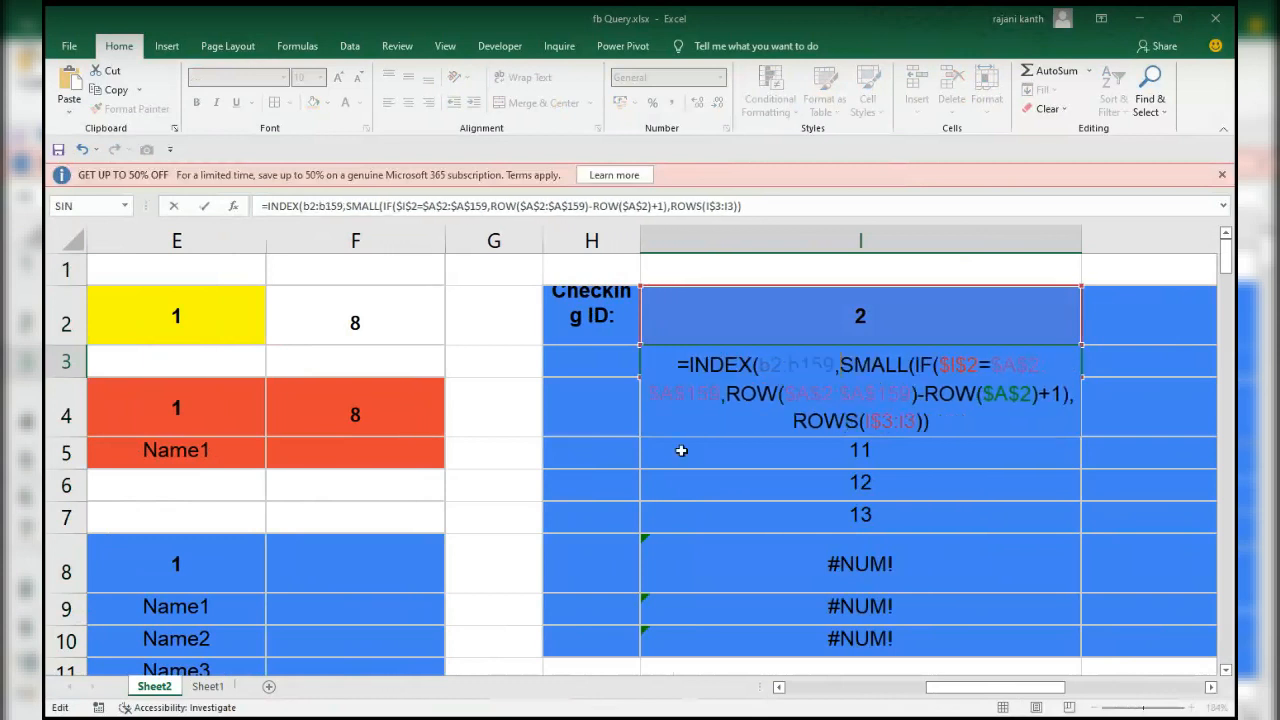
# - Make the INDEX range in I3 absolute as $B$2:$B$159, close and enter the array formula, and fill it down through I10
pyautogui.moveTo(758, 366); pyautogui.dragTo(836, 366)
pyautogui.press('F4')
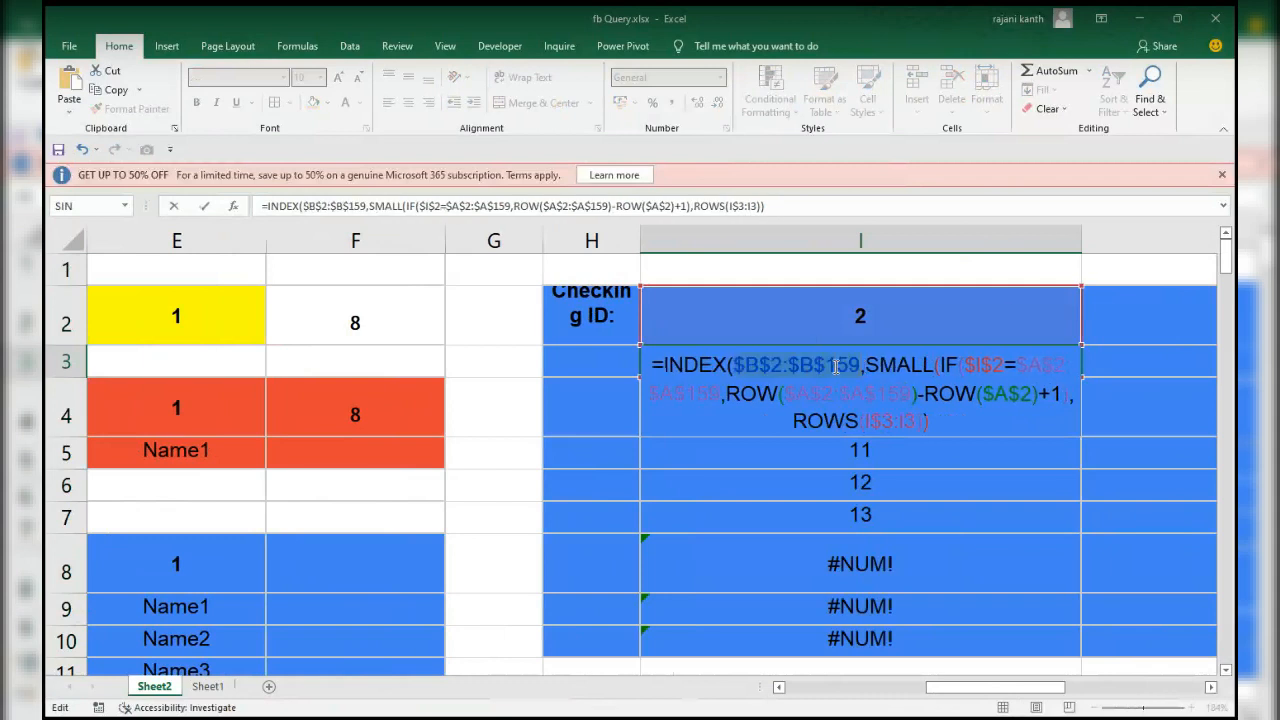
pyautogui.click(949, 418)
pyautogui.write(',')
pyautogui.press('BackSpace')
pyautogui.write(')')
pyautogui.hotkey('ctrl', 'shift', 'Return')
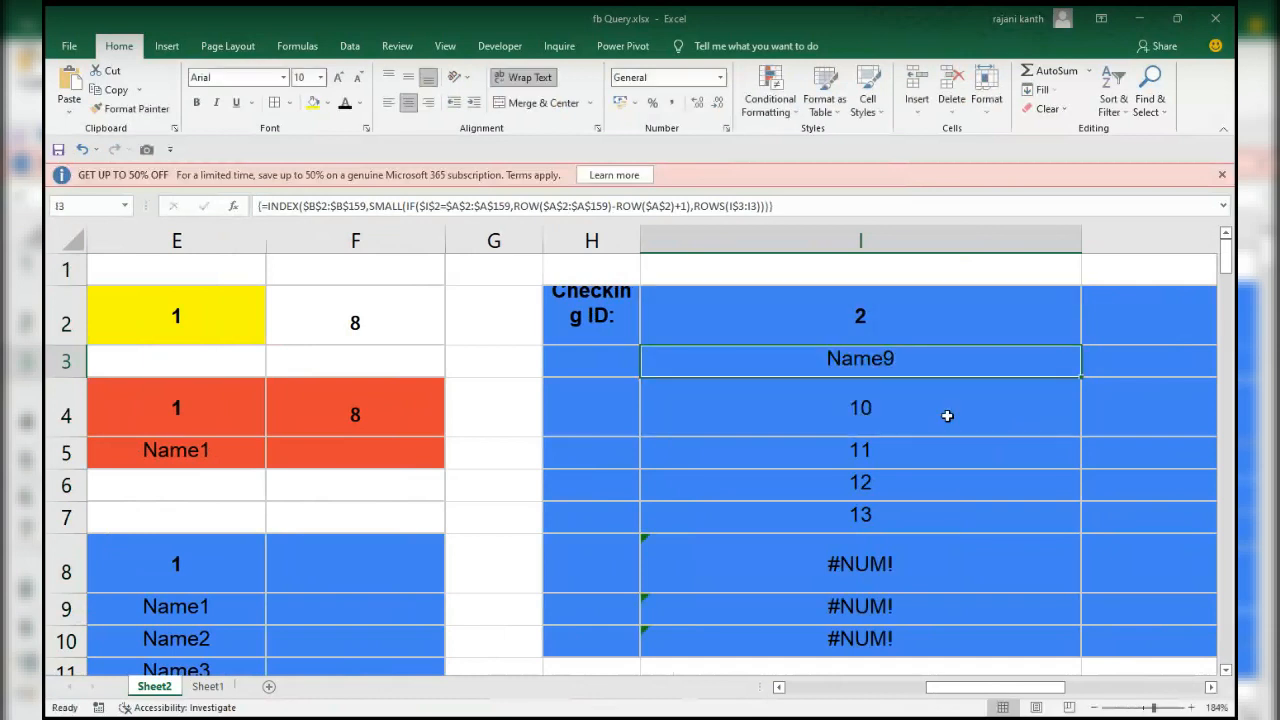
pyautogui.doubleClick(1083, 373)
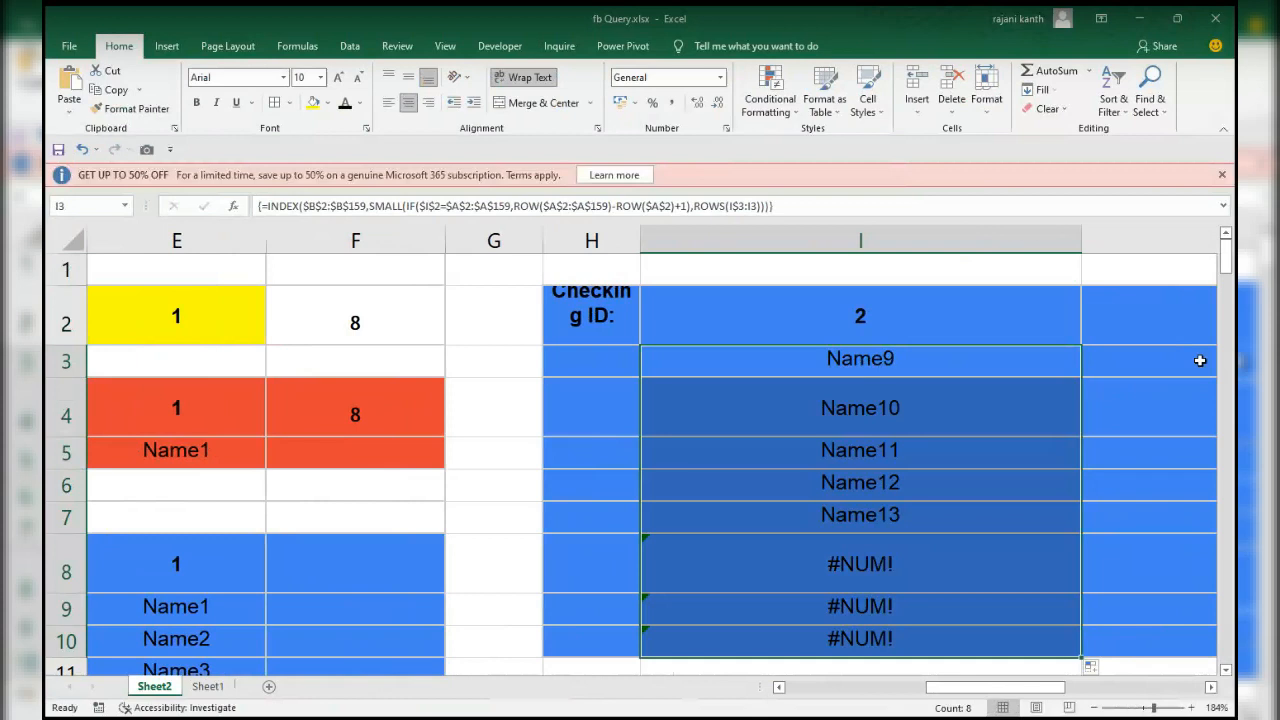
# - Wrap the I3 formula in IFERROR with "" as the fallback, enter it as an array formula, and fill it down through I10
pyautogui.click(836, 362)
pyautogui.doubleClick(836, 362)
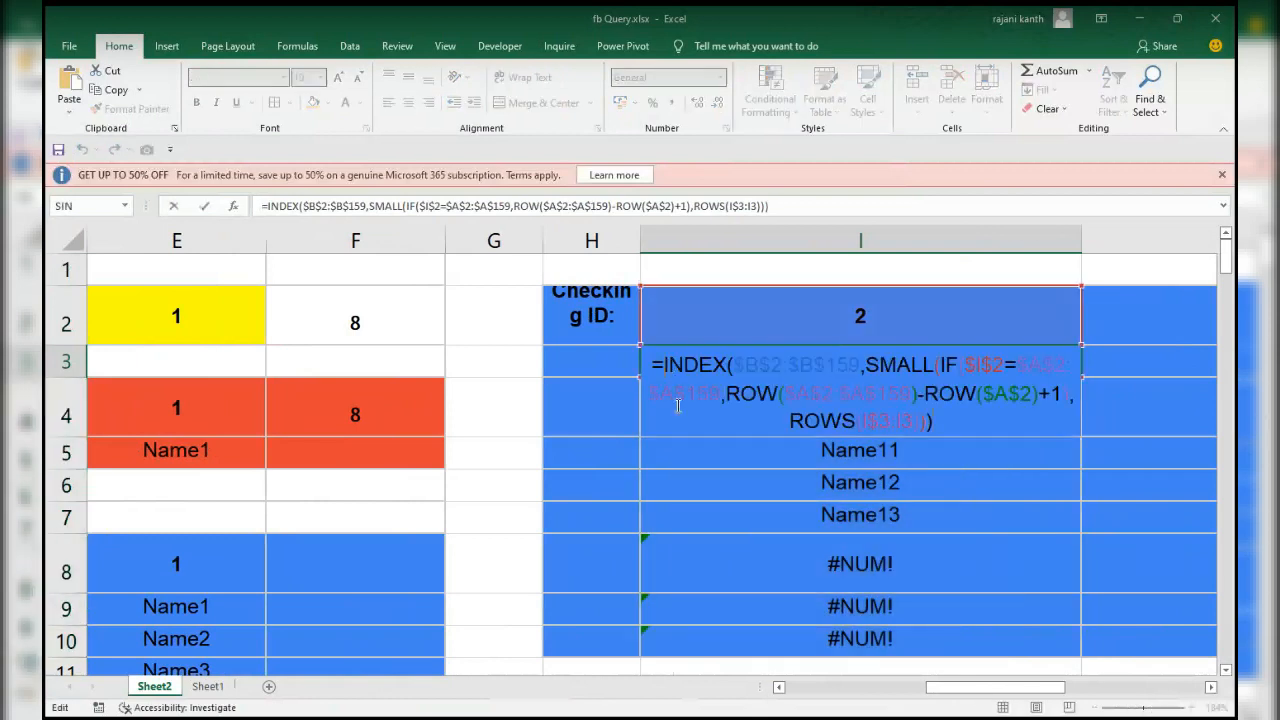
pyautogui.write('ife')
pyautogui.press('Tab')
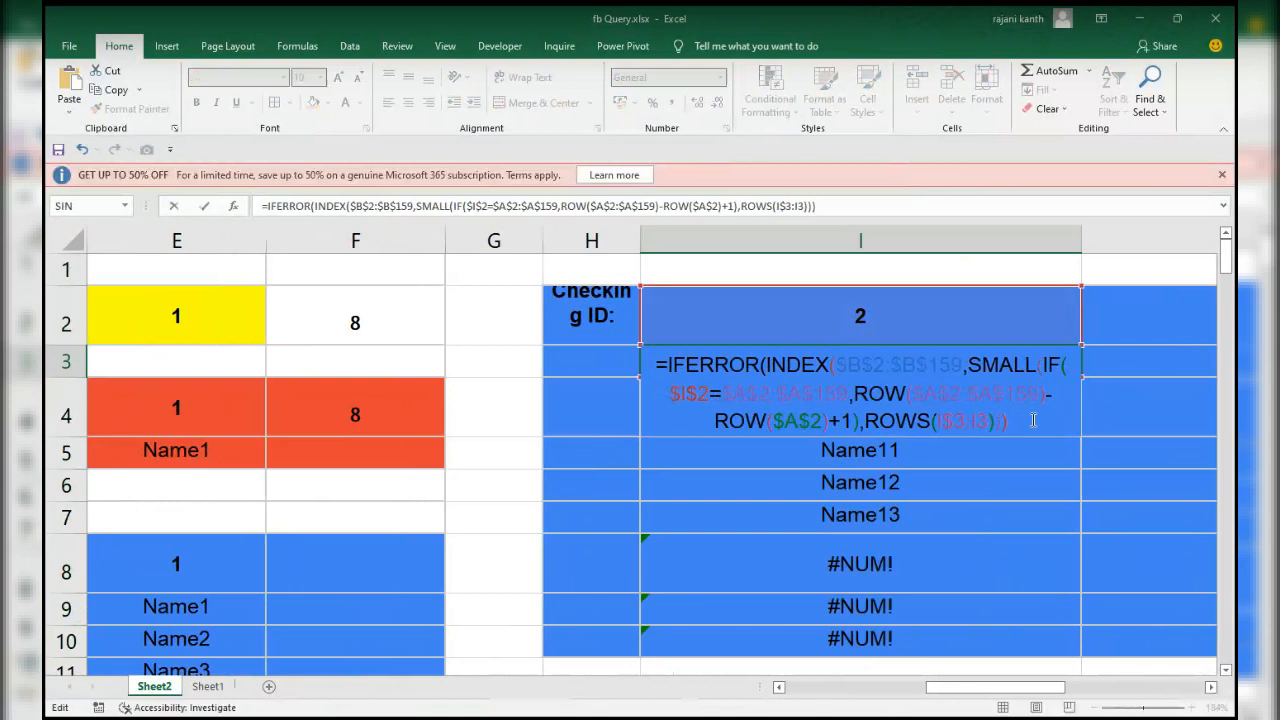
pyautogui.write(',"")')
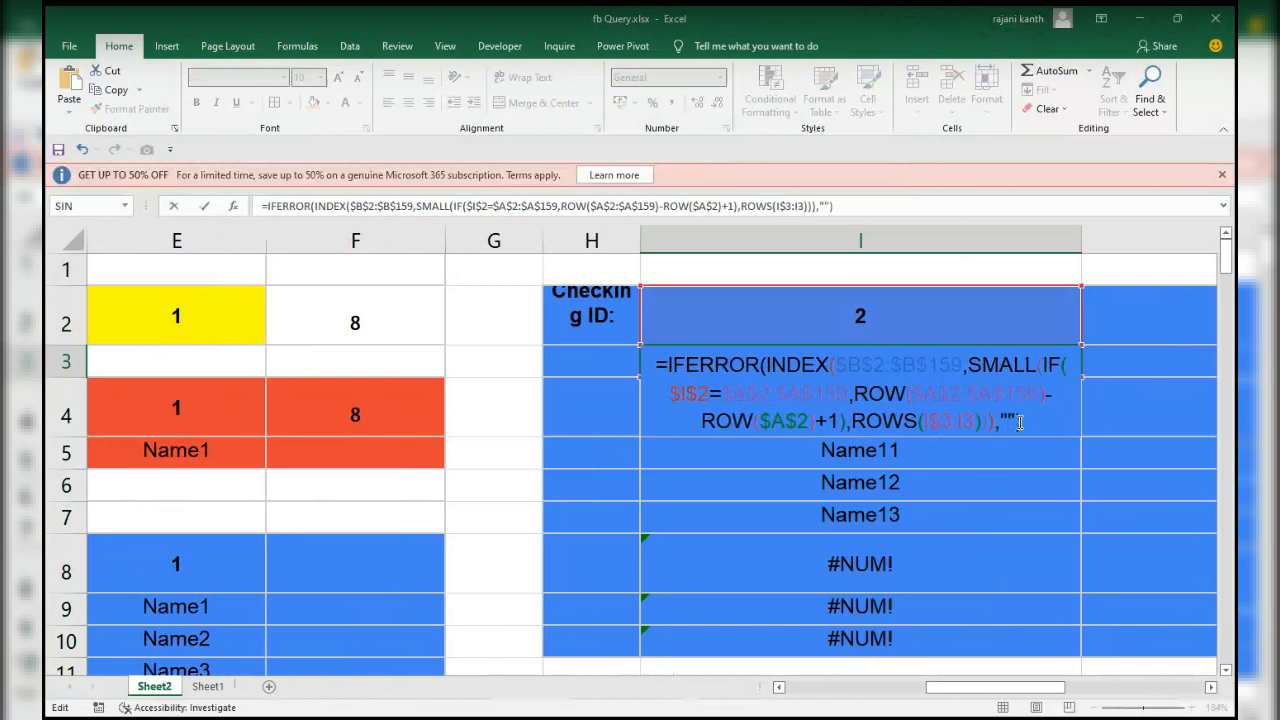
pyautogui.hotkey('ctrl', 'shift', 'Return')
pyautogui.hotkey('ctrl', 'shift', 'Down')
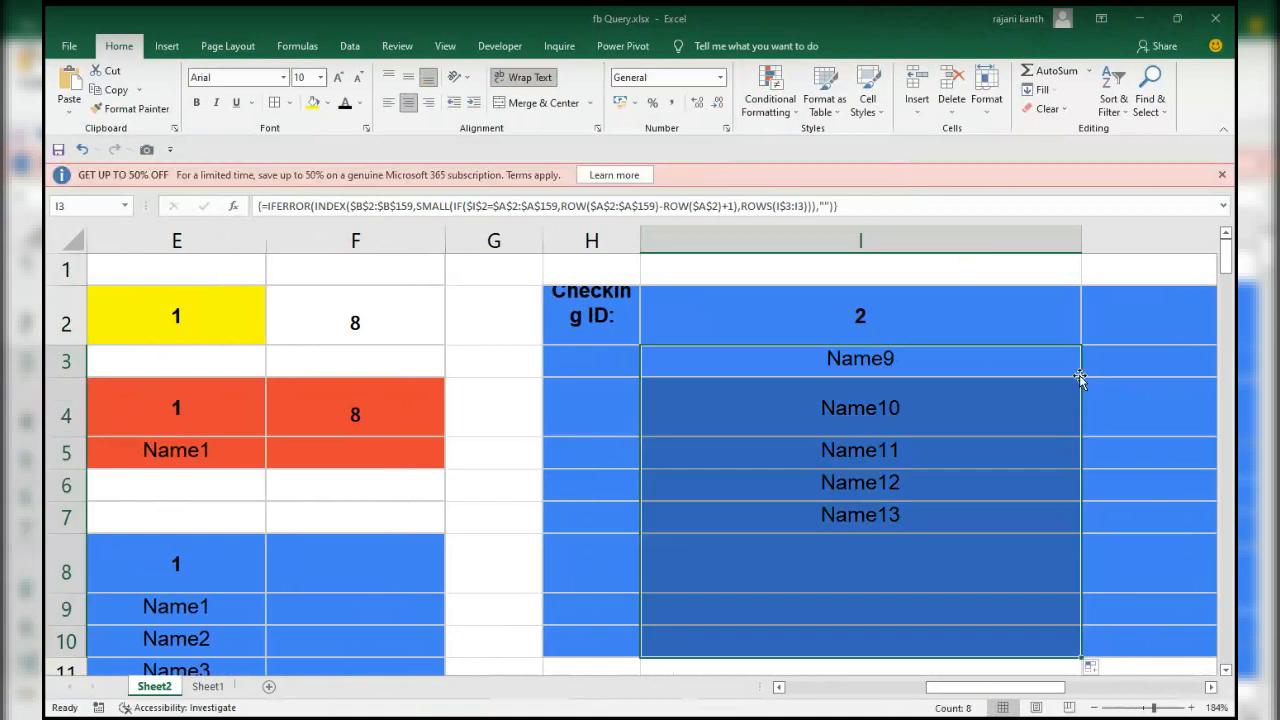
# - Set the checking ID in I2 to 1
pyautogui.click(873, 304)
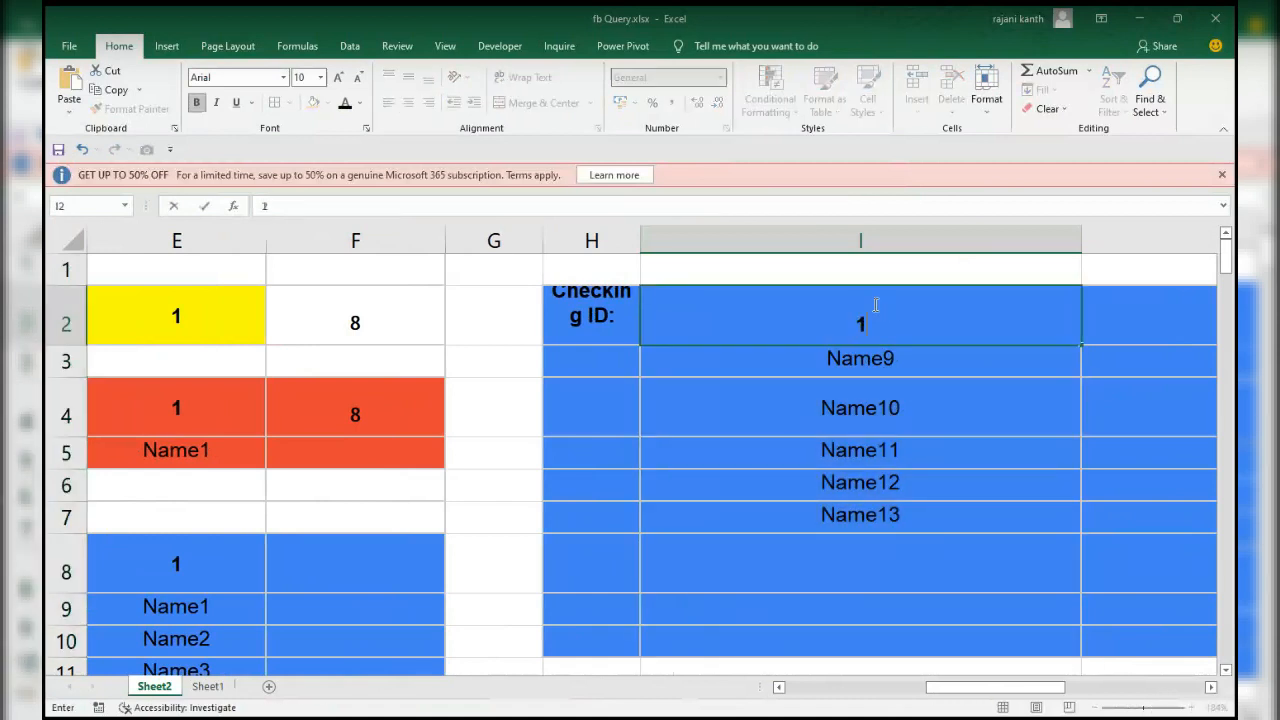
pyautogui.write('1')
pyautogui.press('Return')
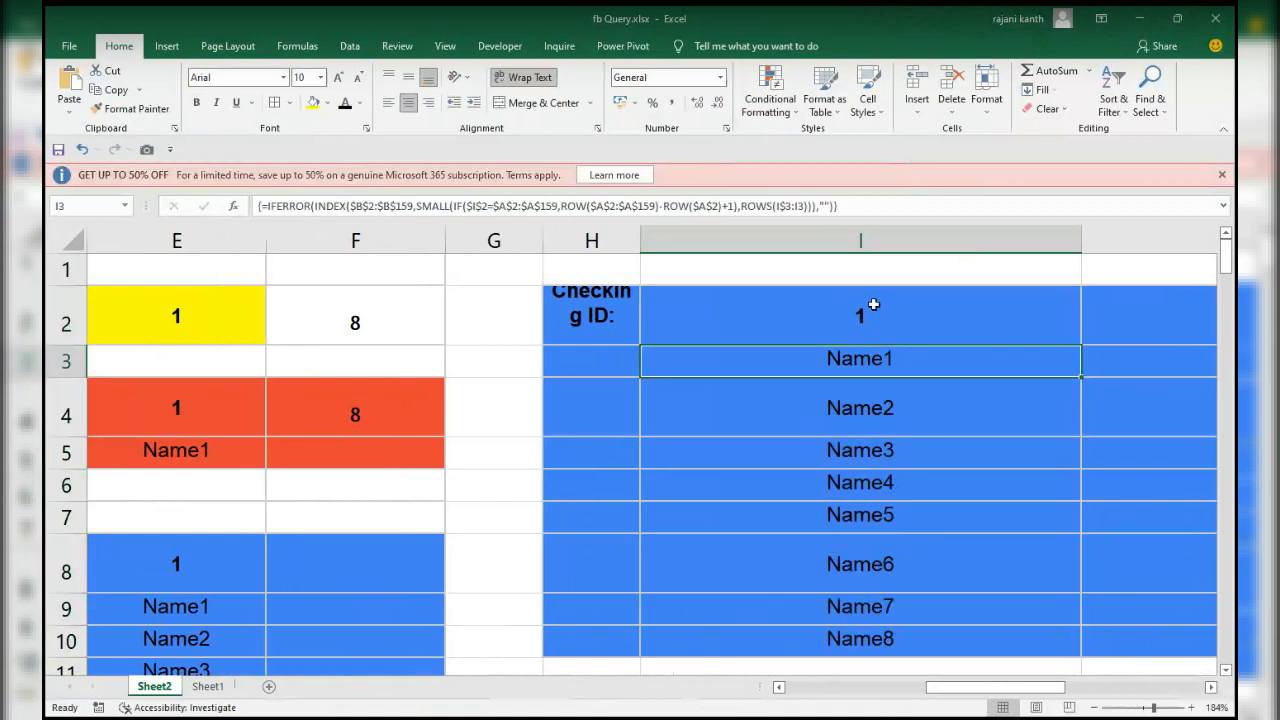